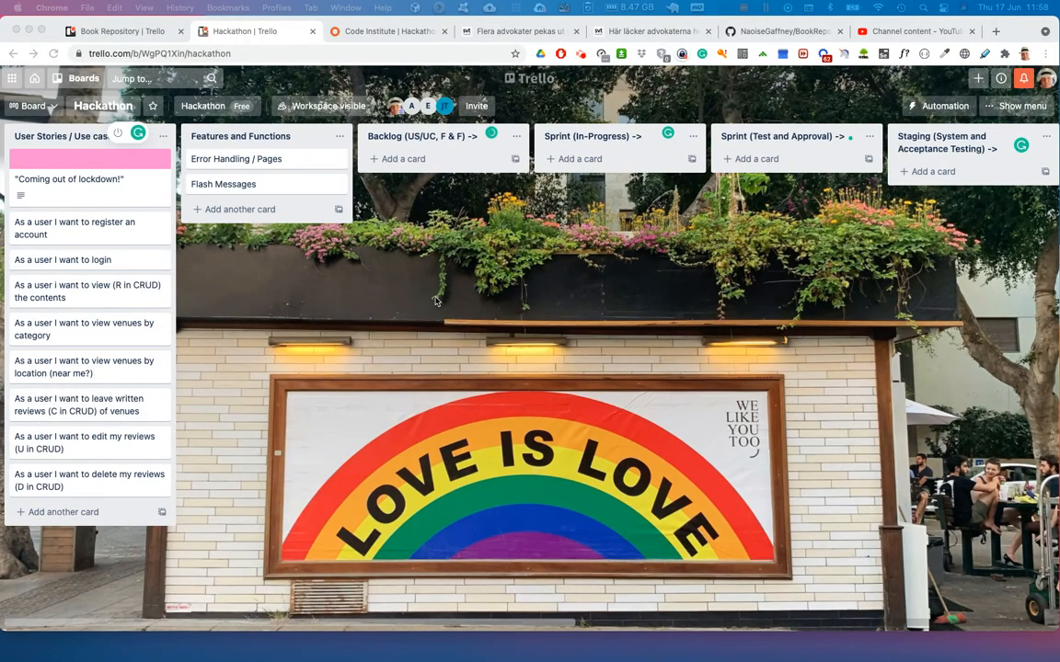
- Review the Hackathon board's lists through to Technology Stack and read the Development Environment card's description
scroll(395, 272, "right", 3)
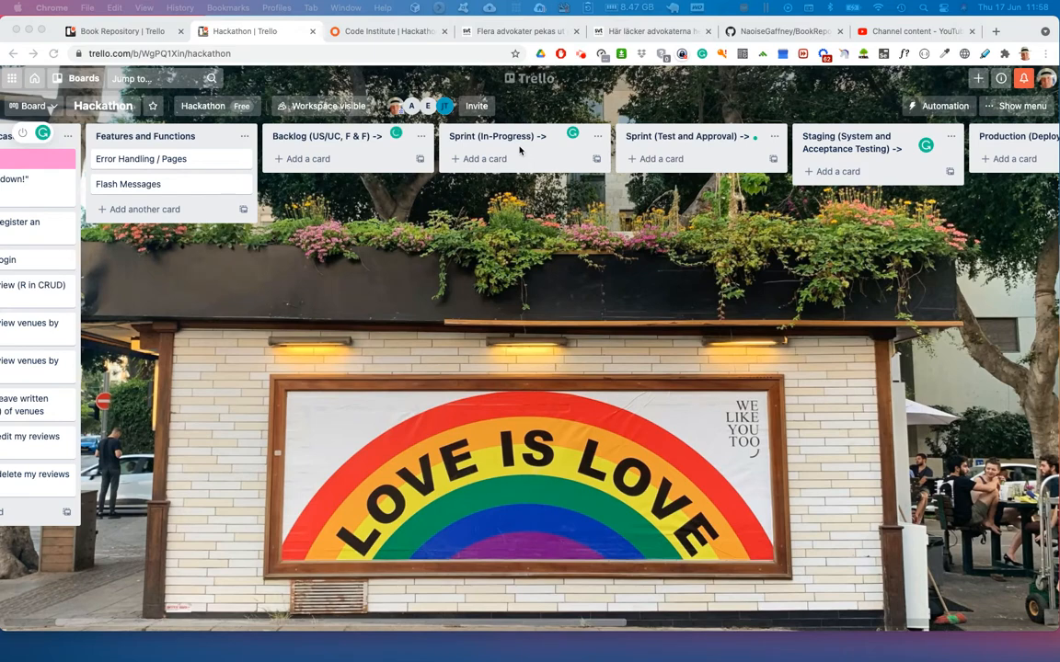
scroll(520, 149, "right", 2)
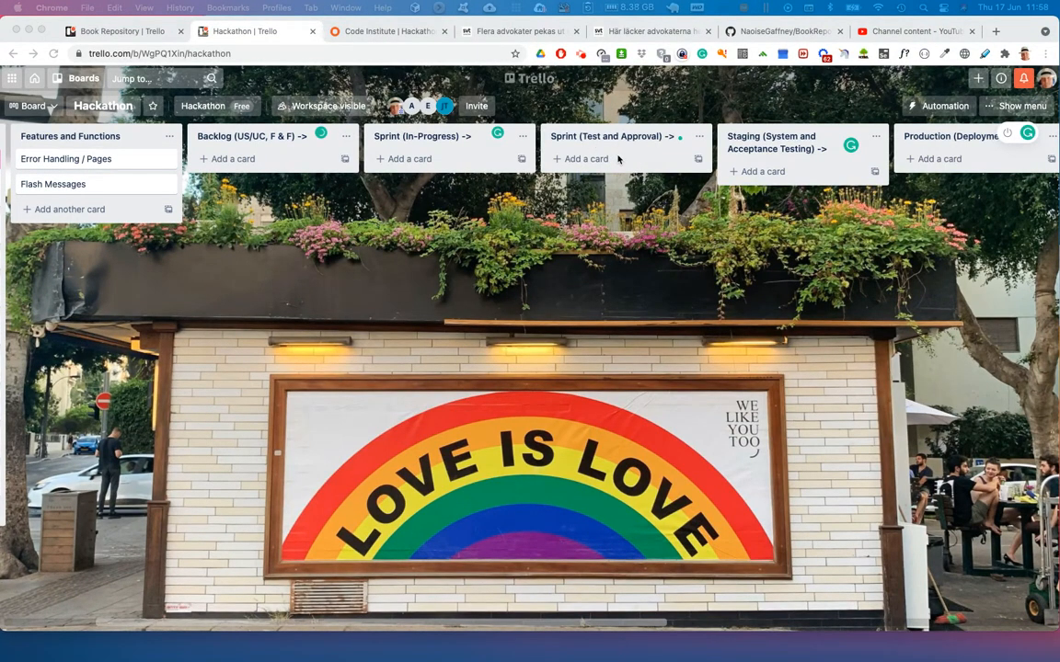
scroll(644, 161, "right", 3)
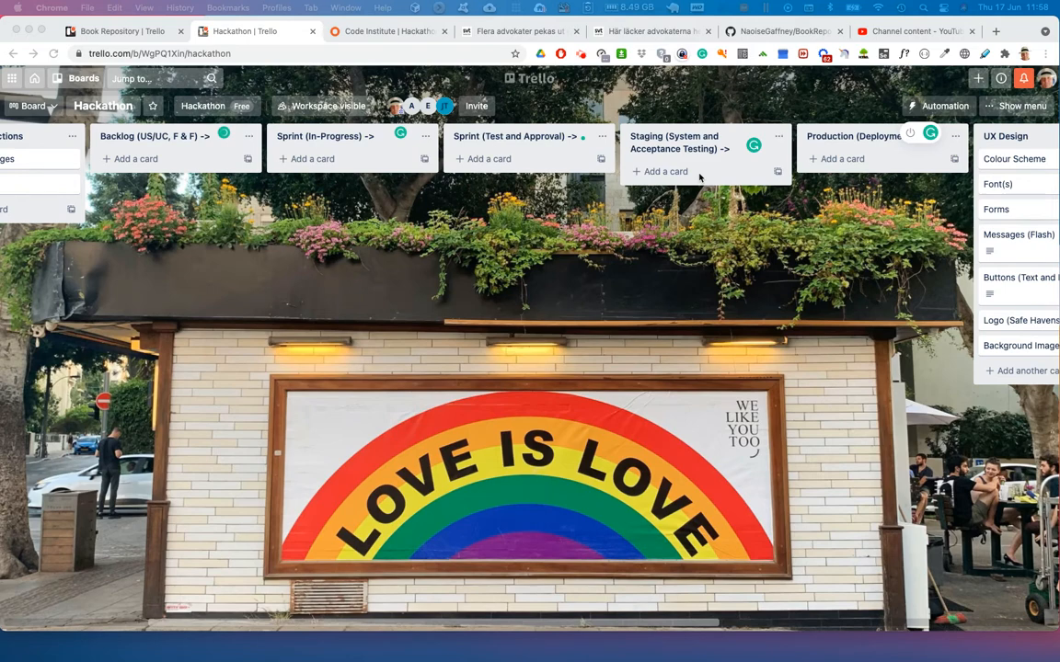
scroll(699, 177, "right", 2)
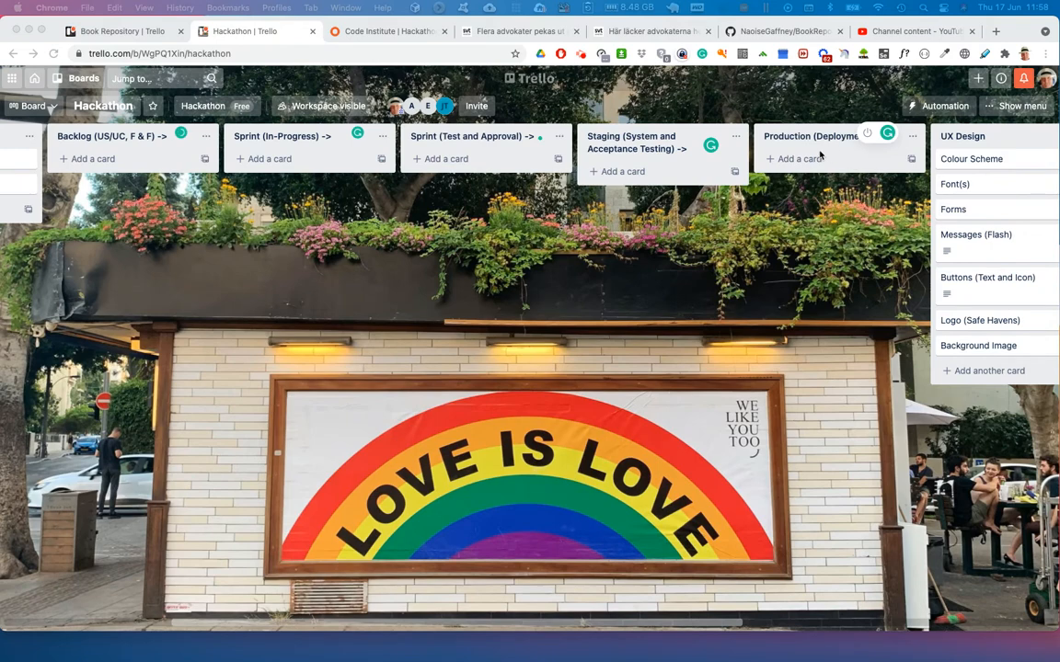
scroll(820, 154, "right", 10)
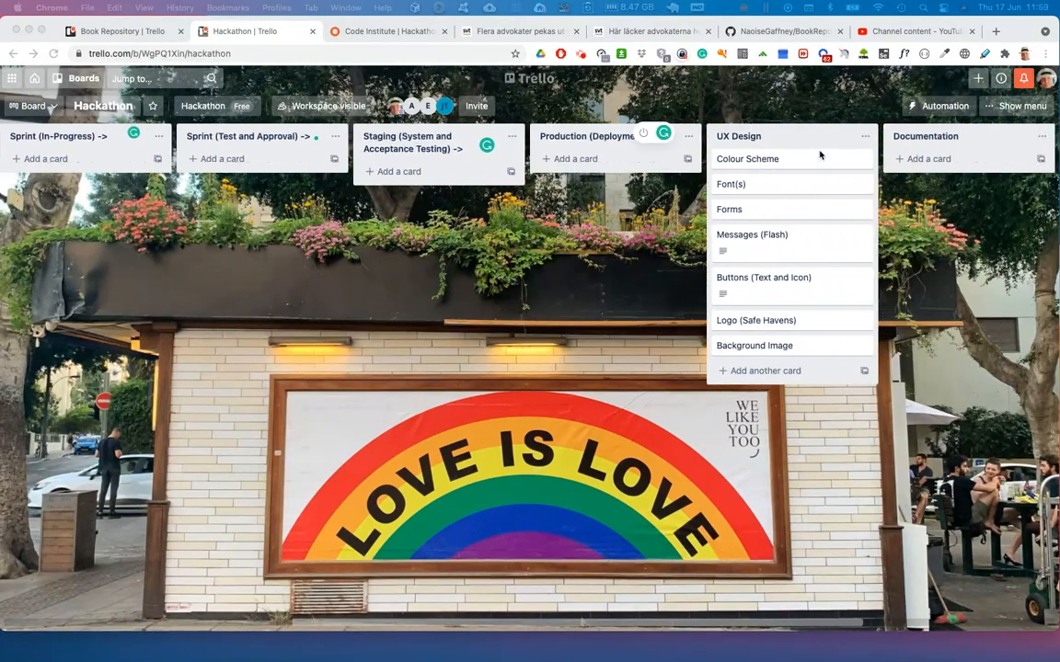
scroll(819, 155, "right", 3)
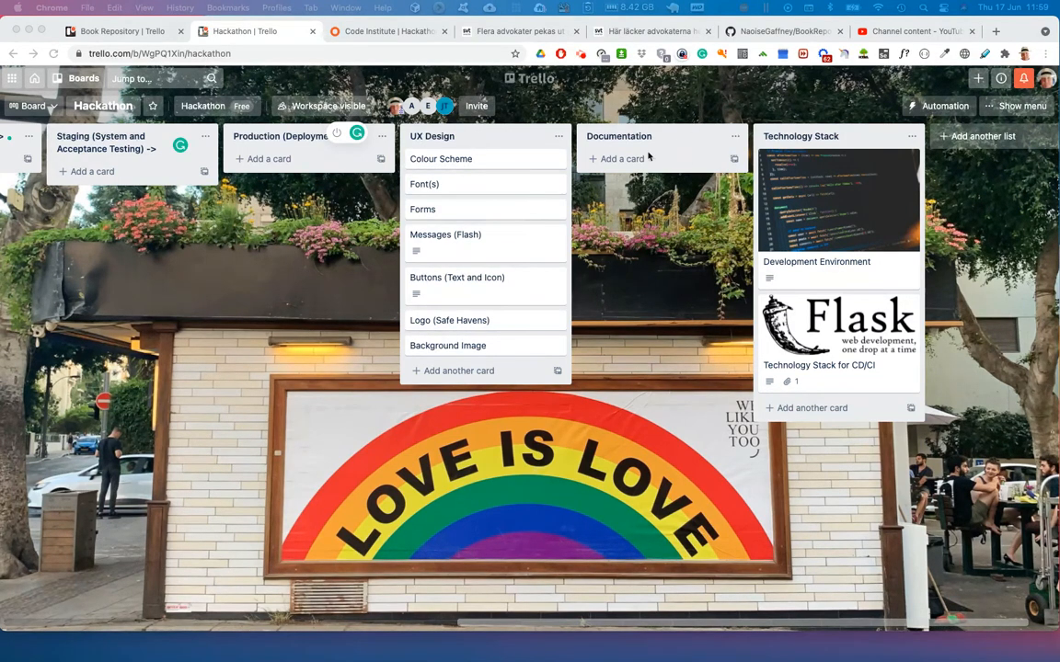
scroll(598, 157, "right", 2)
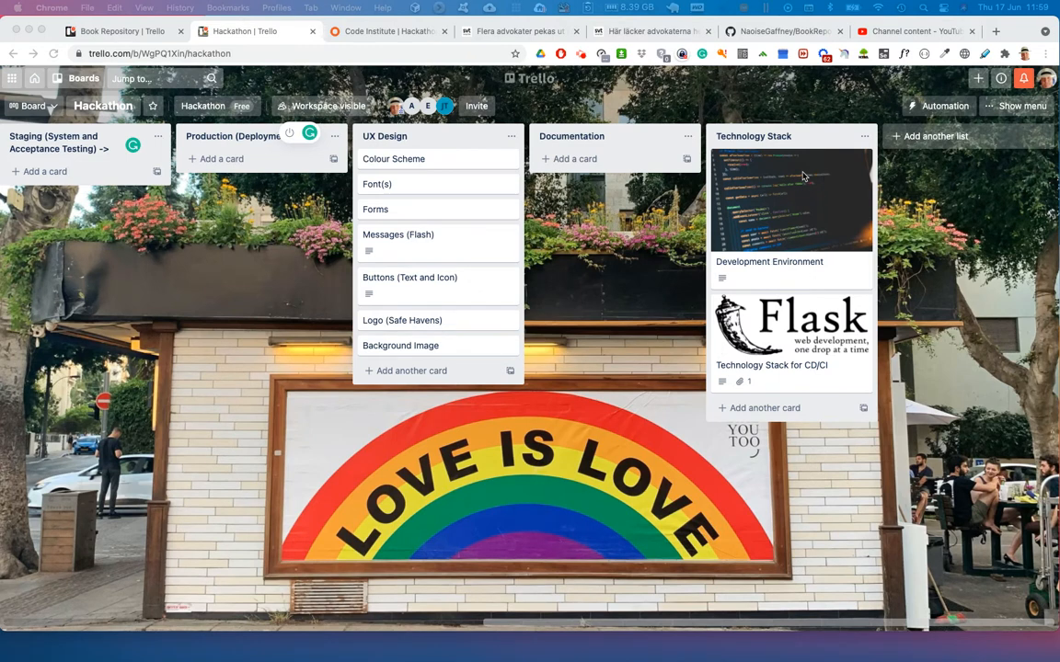
left_click(769, 261)
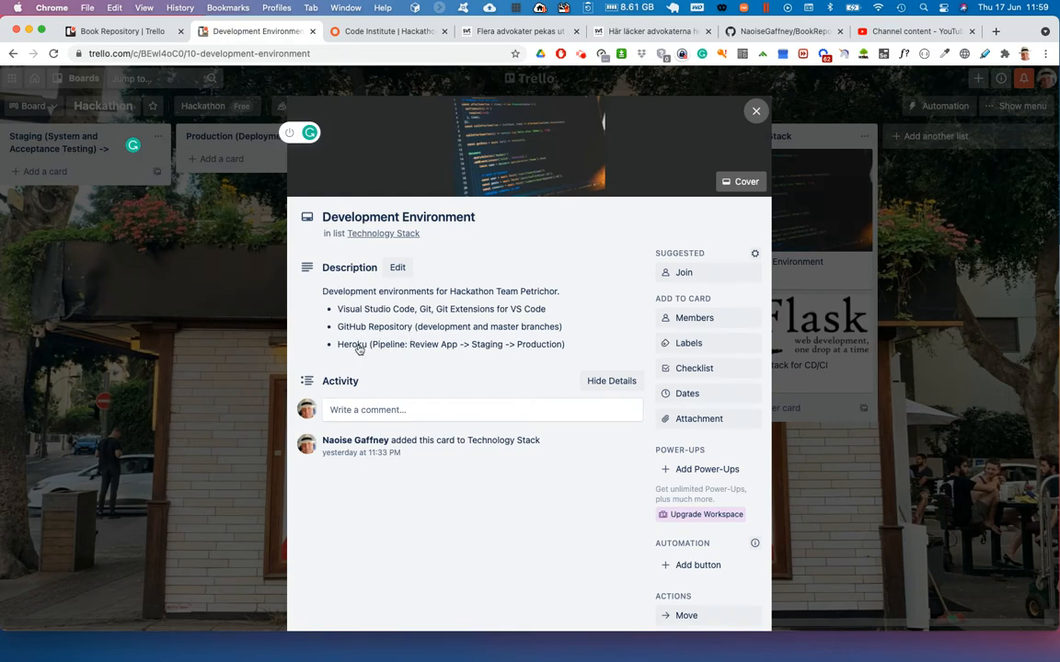
left_click(827, 180)
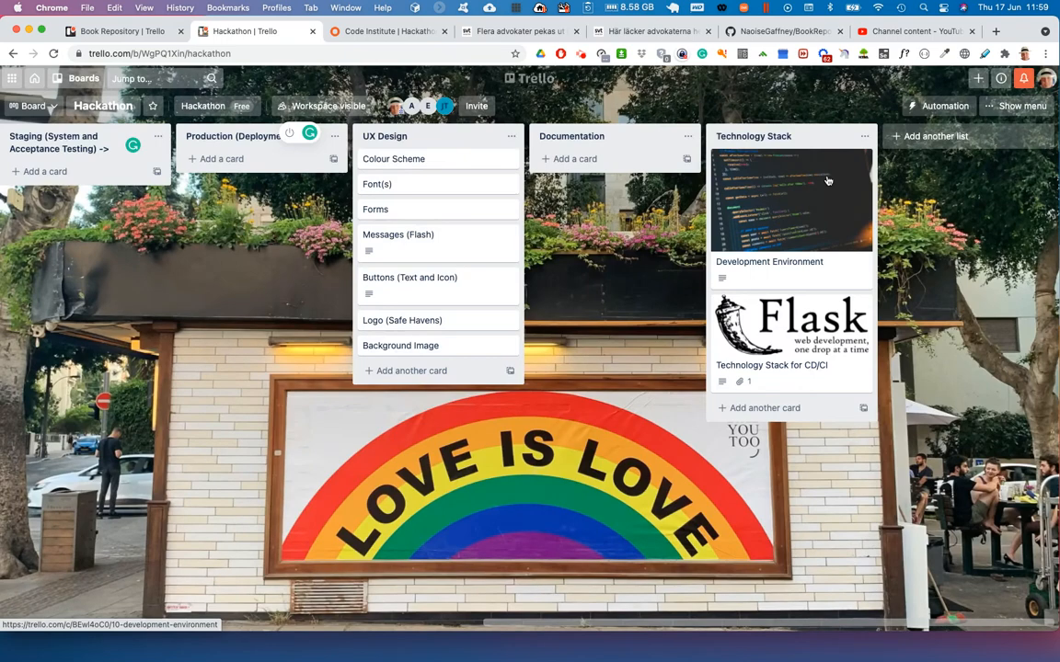
- Examine the Technology Stack for CD/CI card's description, attachment and activity, and close the card
left_click(774, 367)
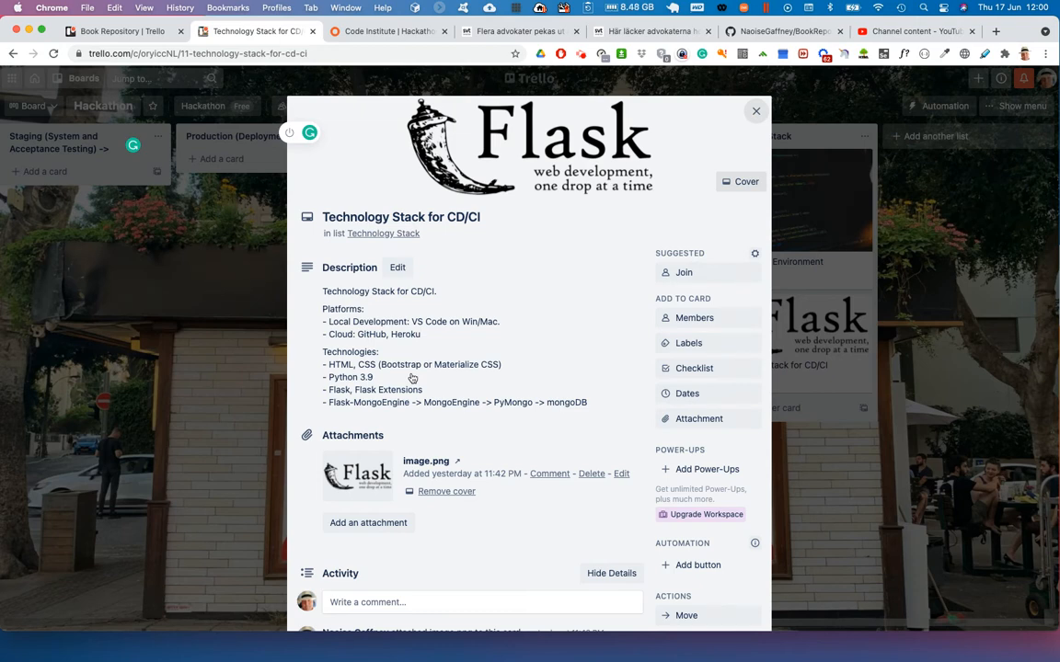
scroll(412, 378, "down", 1)
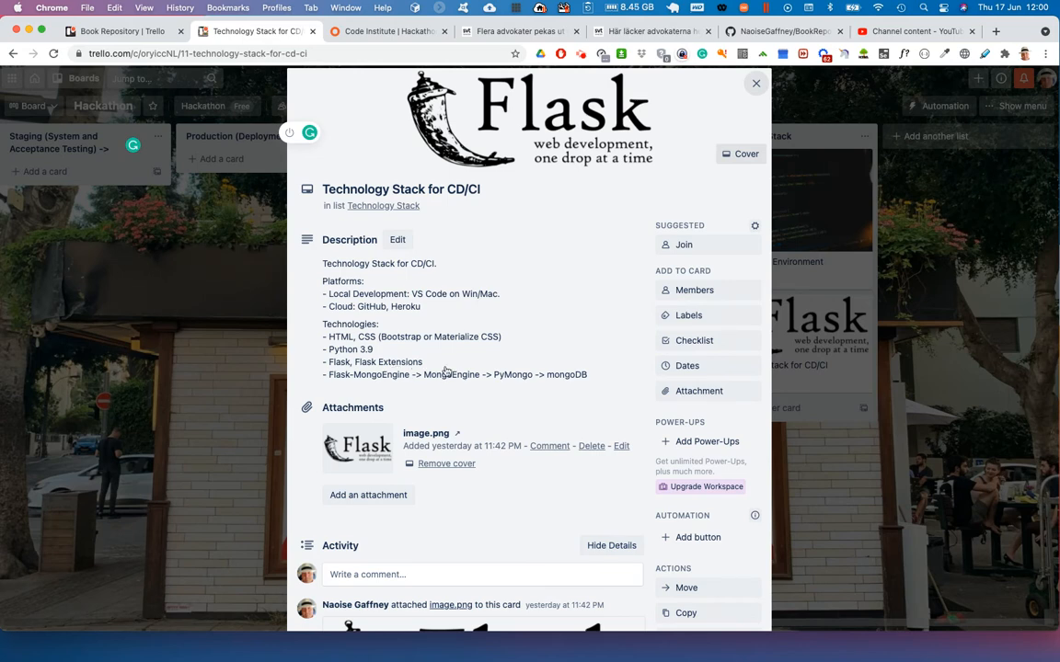
scroll(443, 377, "down", 2)
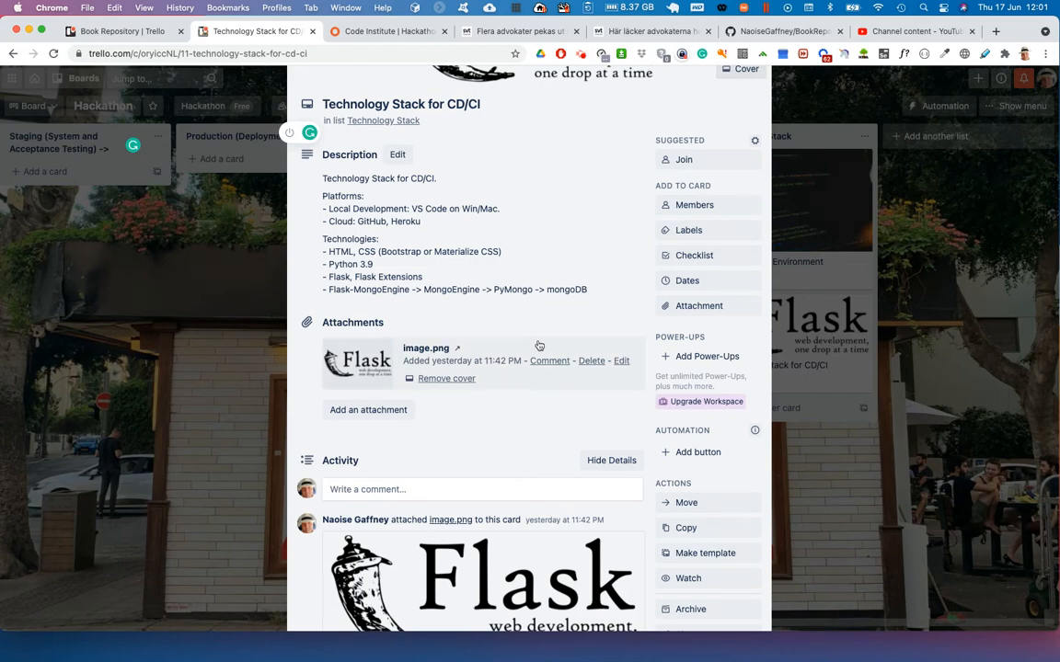
scroll(539, 345, "up", 1)
scroll(539, 345, "down", 1)
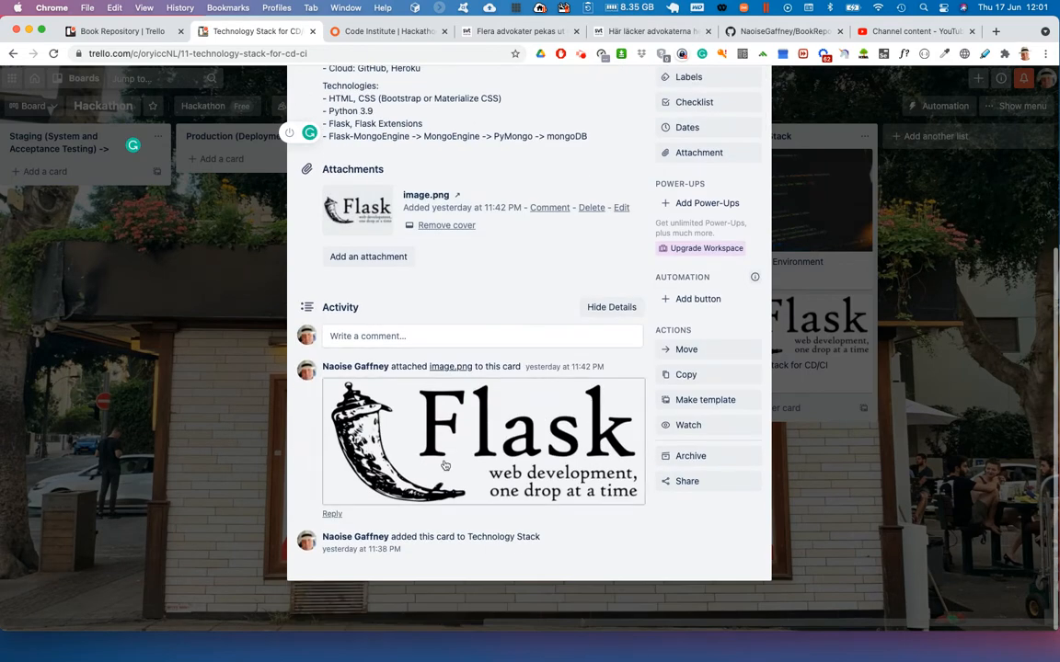
scroll(412, 405, "up", 5)
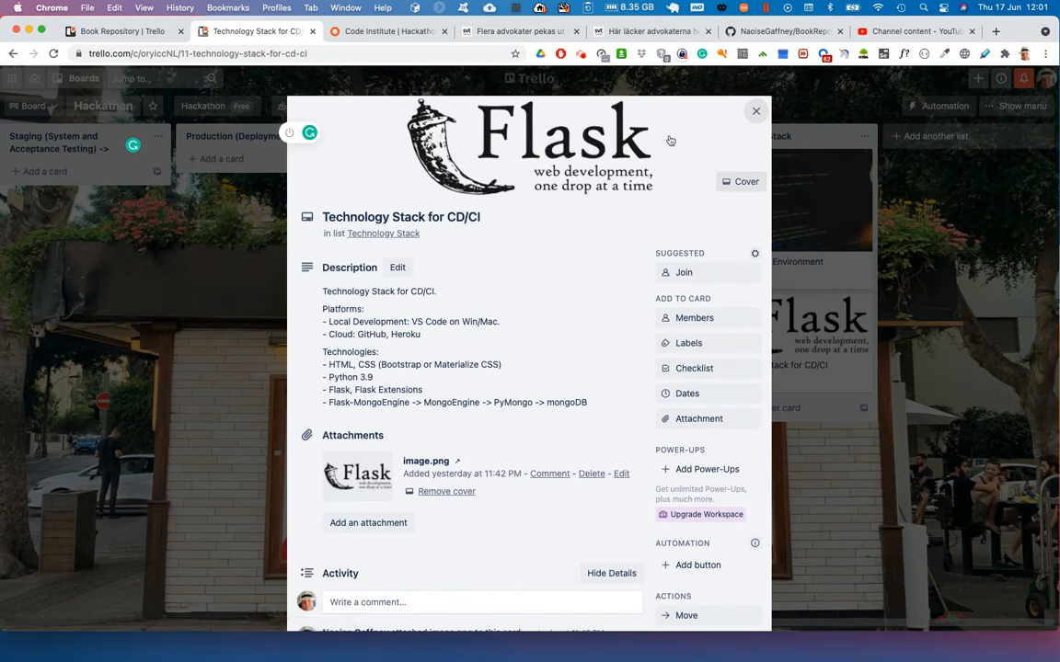
left_click(755, 111)
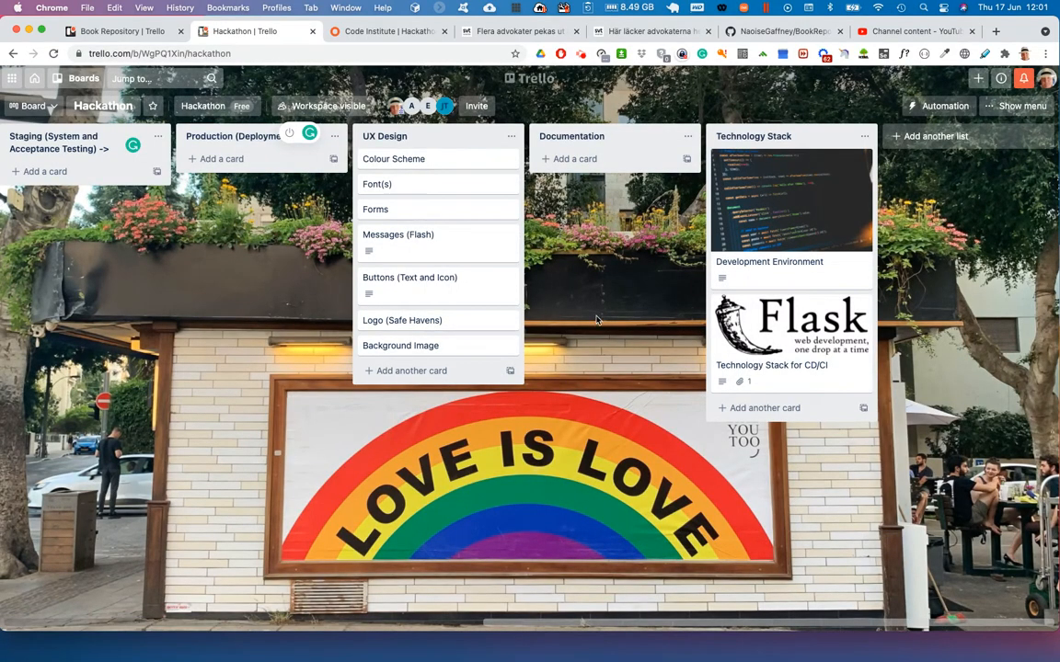
- Add two cards titled "Flask User" and "Flask MongoEngine" to the Features and Functions list
scroll(596, 319, "left", 10)
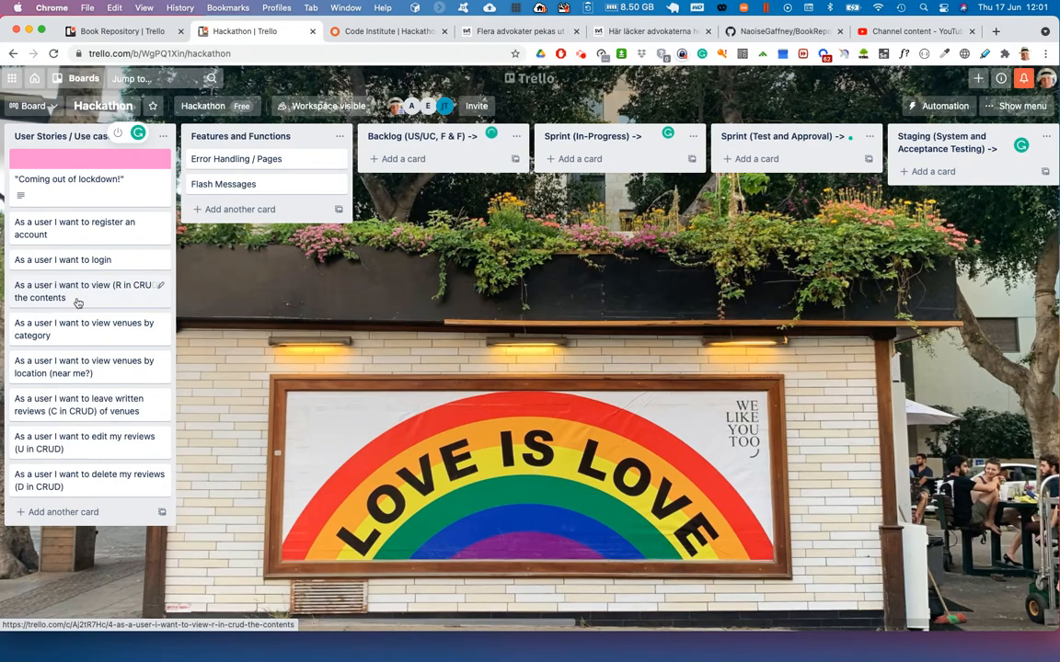
left_click(239, 208)
type("F")
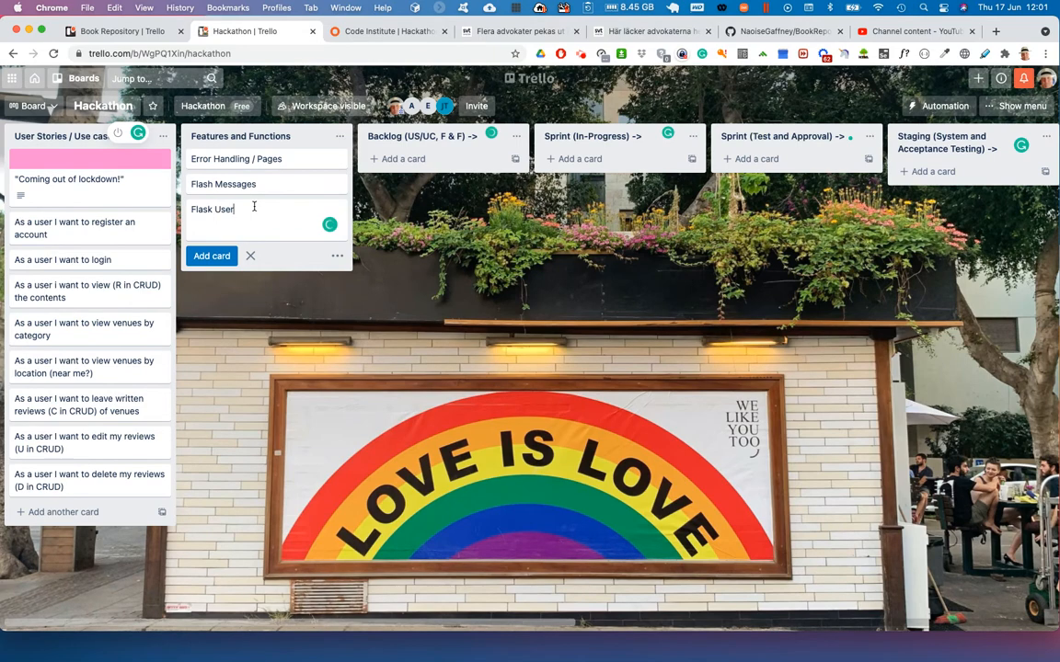
type("lask User")
key("Return")
type("Flask MongoEngine")
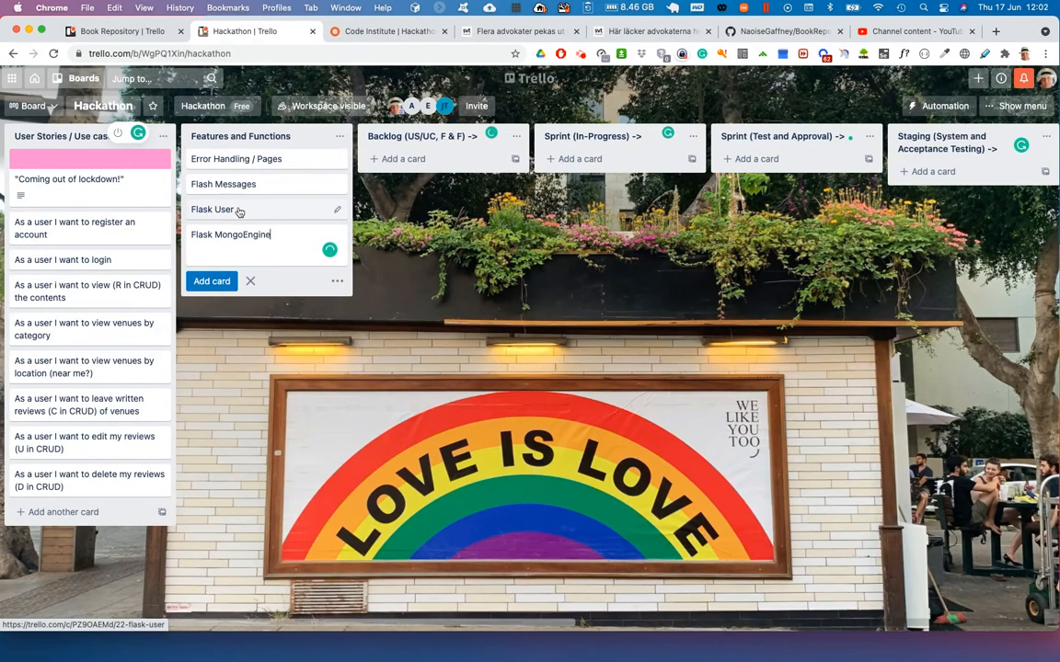
key("Return")
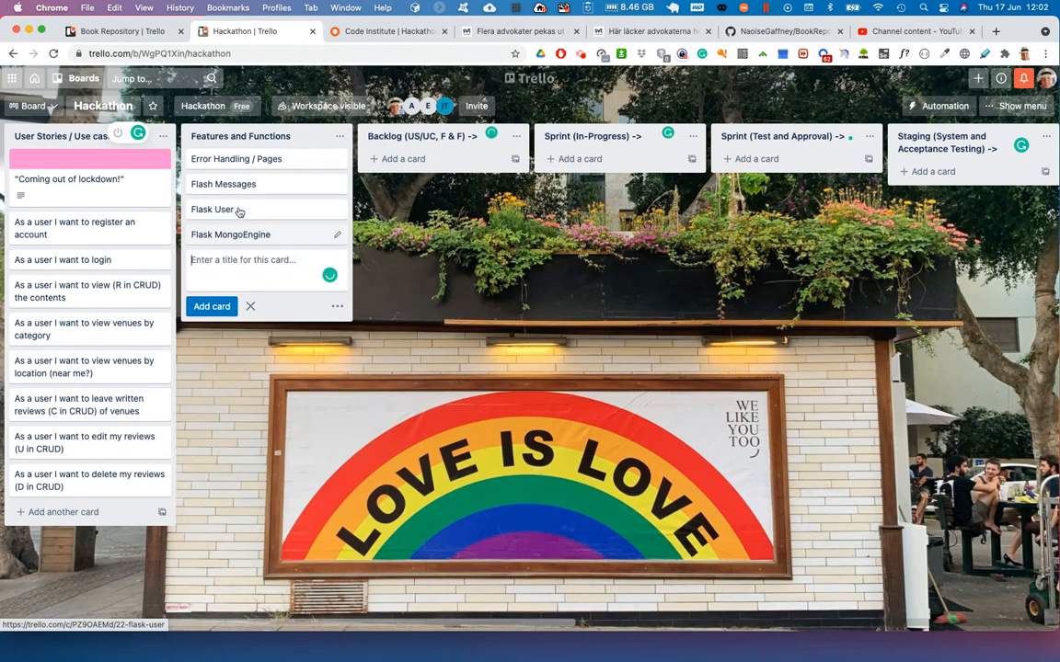
key("Escape")
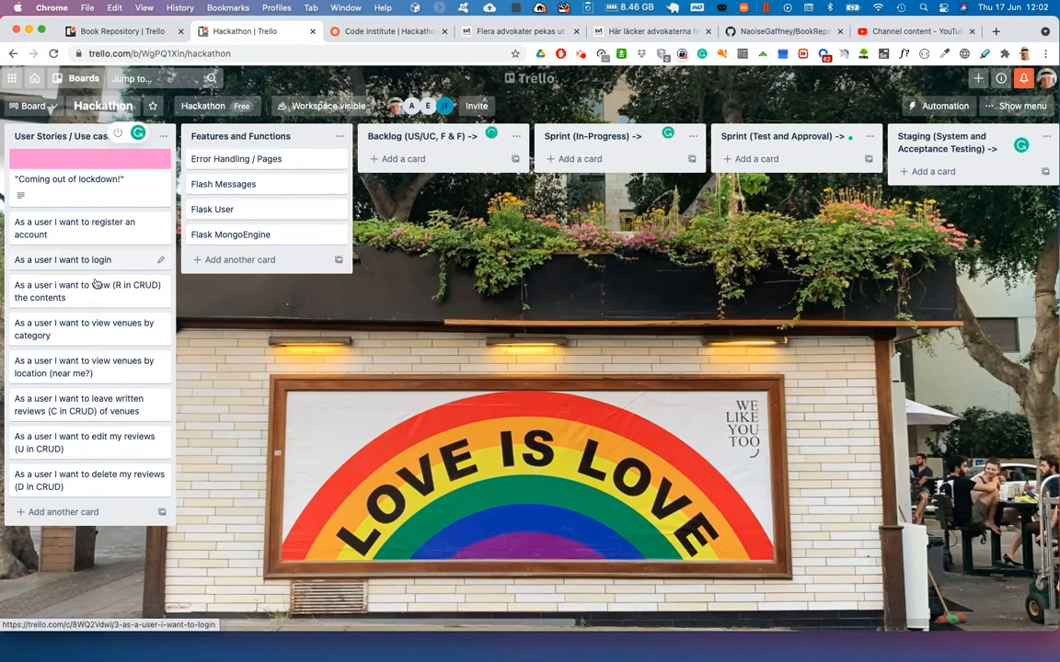
- Add the card "As a user I want to reset my password" to the User Stories / Use cases list
left_click(64, 511)
type("As a user ")
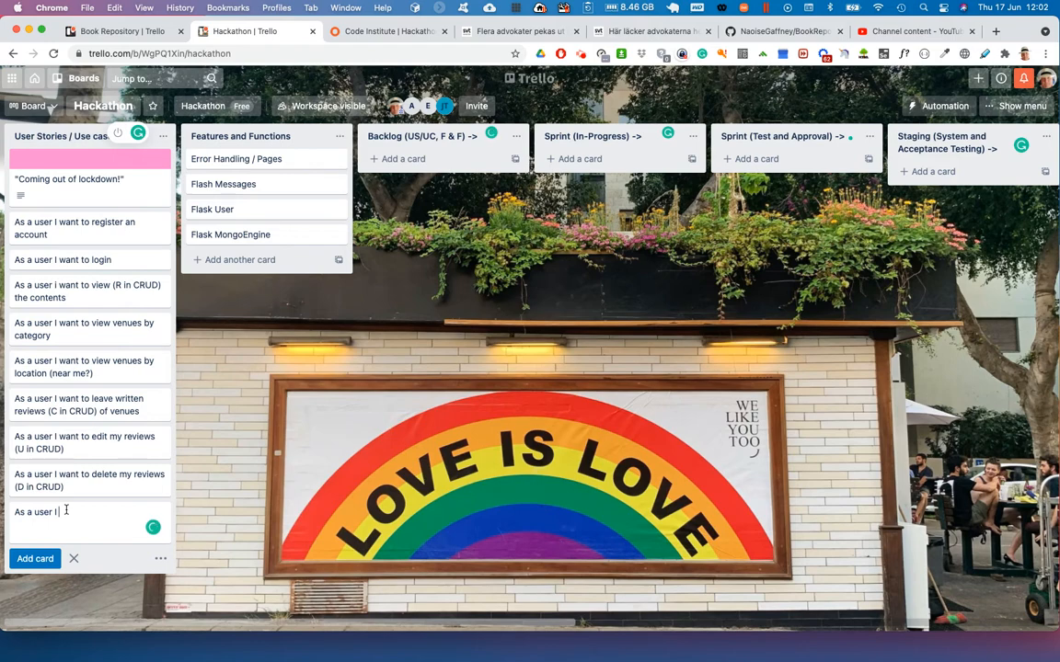
type("I want to reset my password")
key("Return")
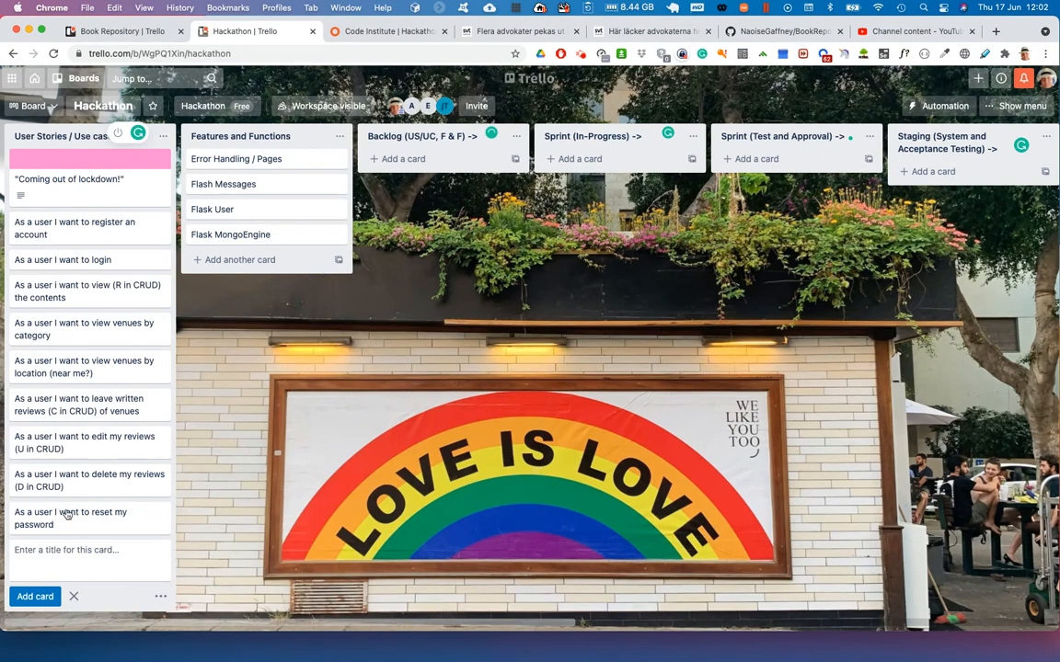
- Add the card "As a user I want to change my password" to the user stories list
type("As a user I")
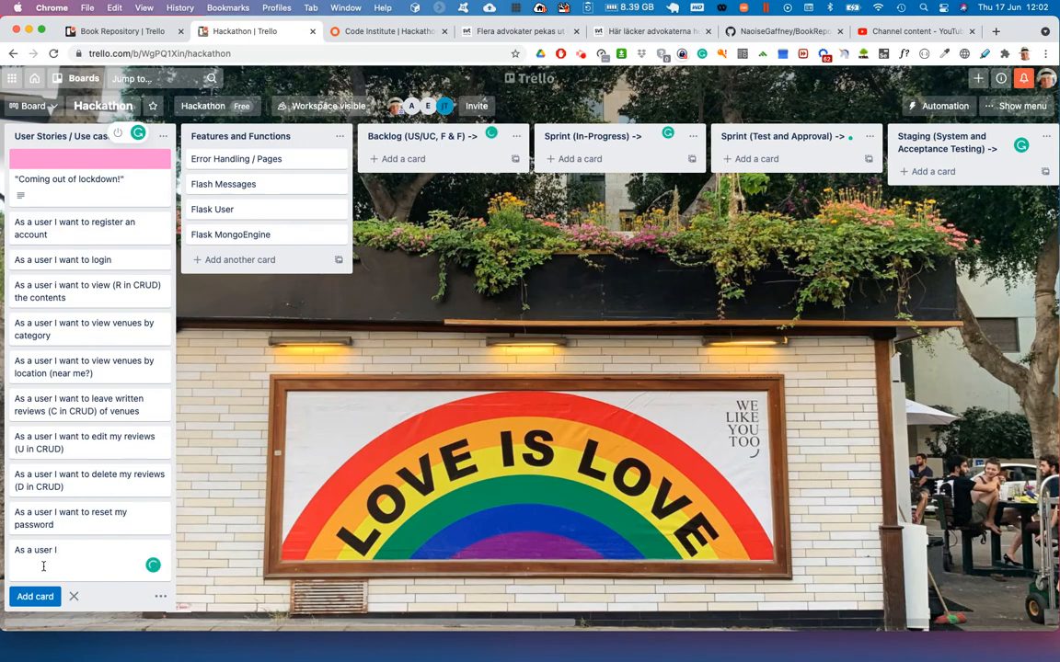
type(" want to change my pass")
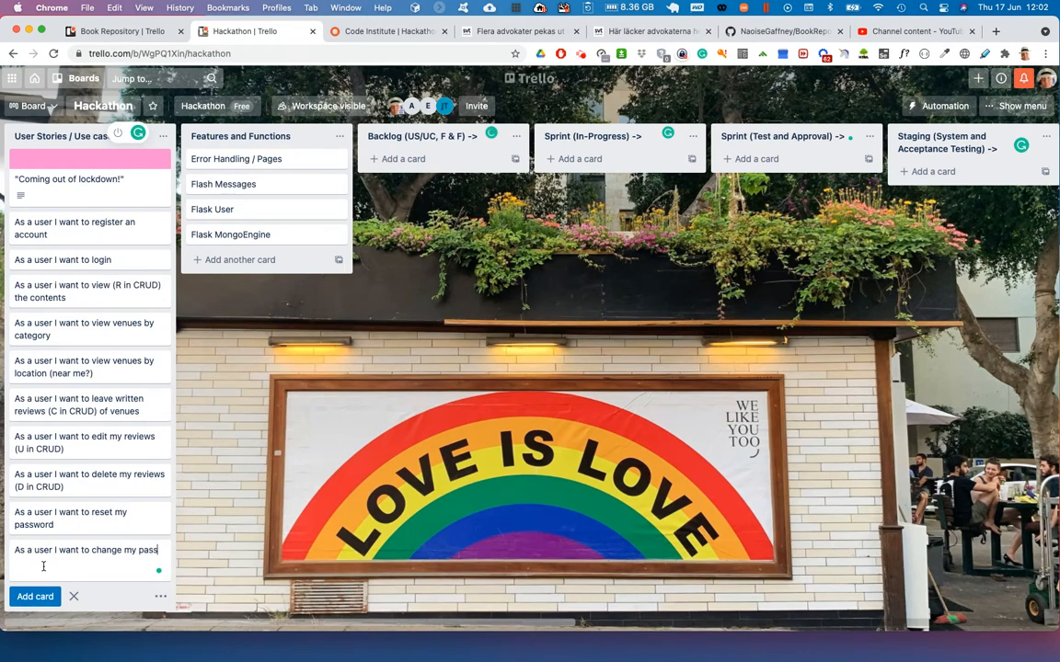
type("word")
key("Return")
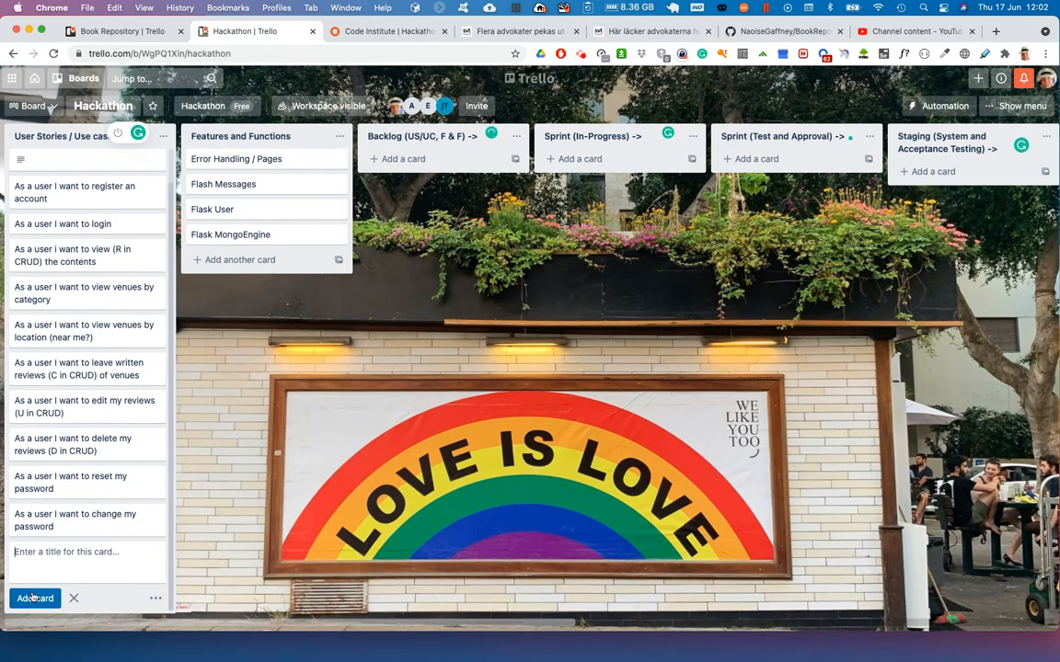
- Add the card "As a user I want to change my login name" to the user stories list
type("As")
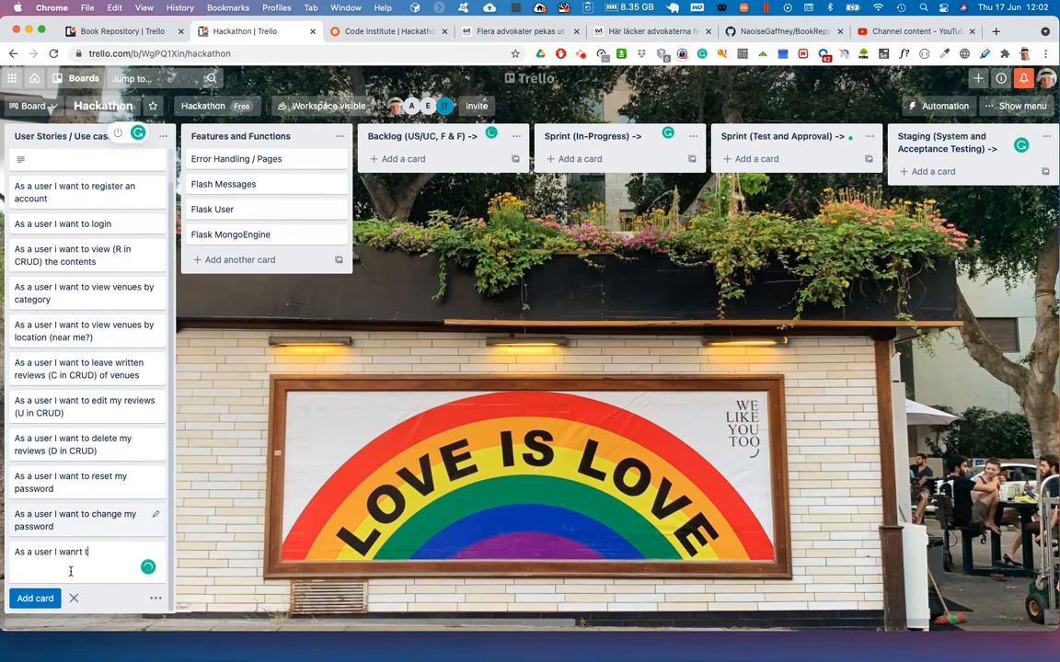
type(" a user I want to change my login name")
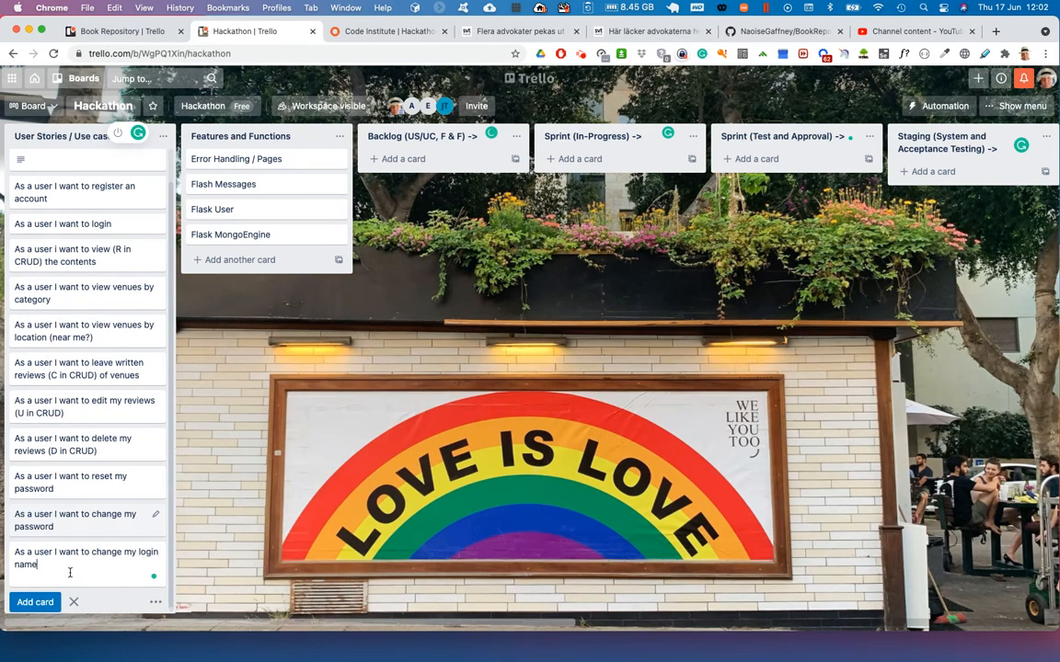
key("Return")
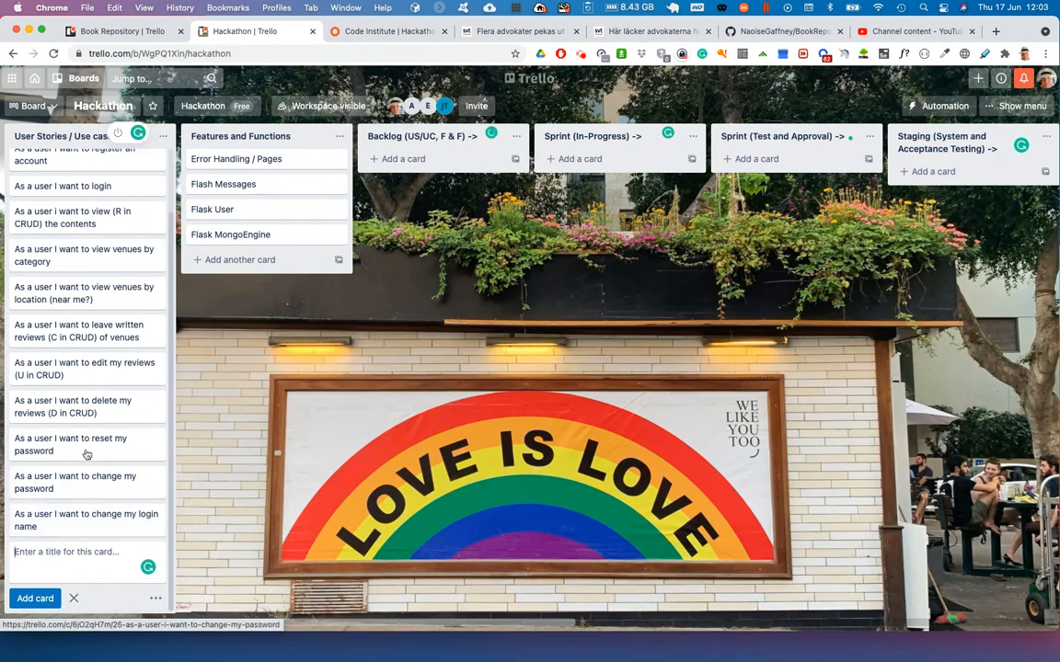
- Open the Flask User card and give it a light sky-blue colour cover
scroll(85, 453, "up", 2)
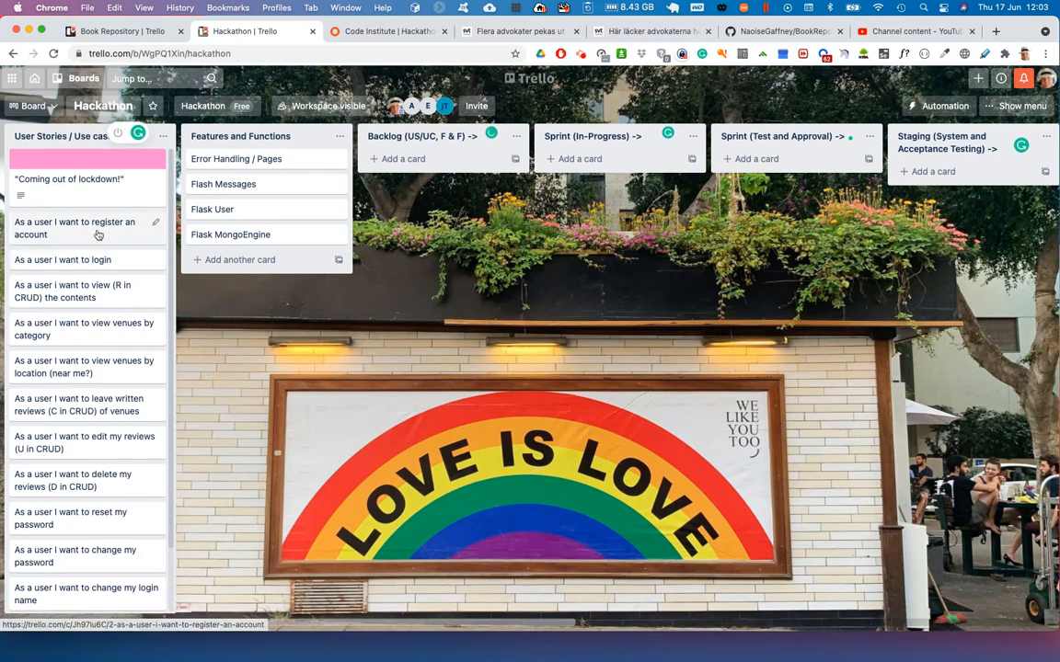
left_click(237, 212)
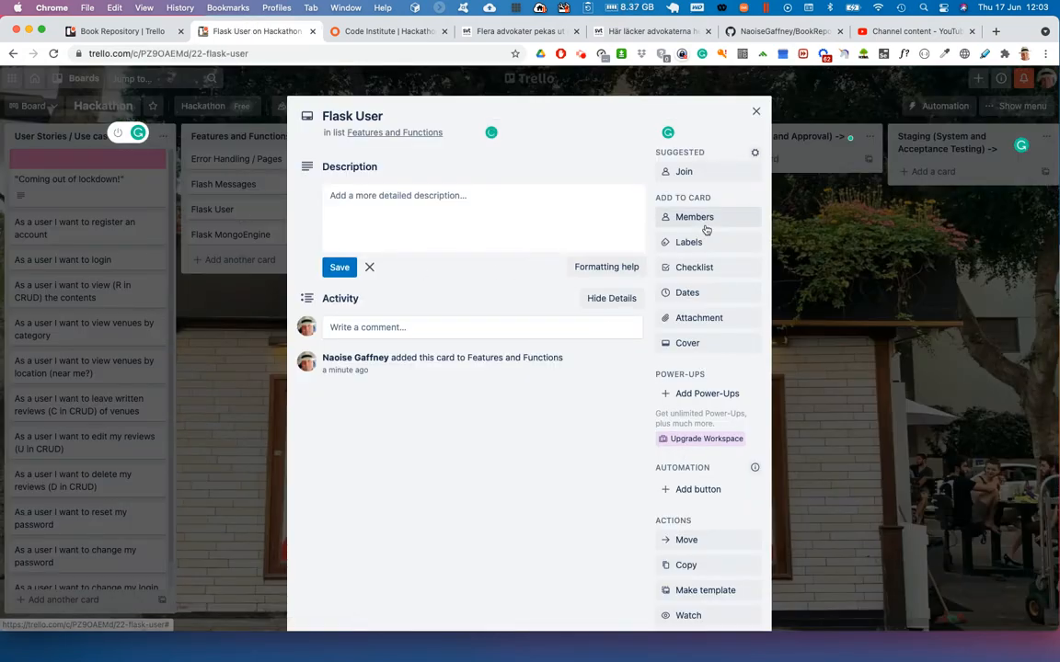
scroll(700, 251, "down", 3)
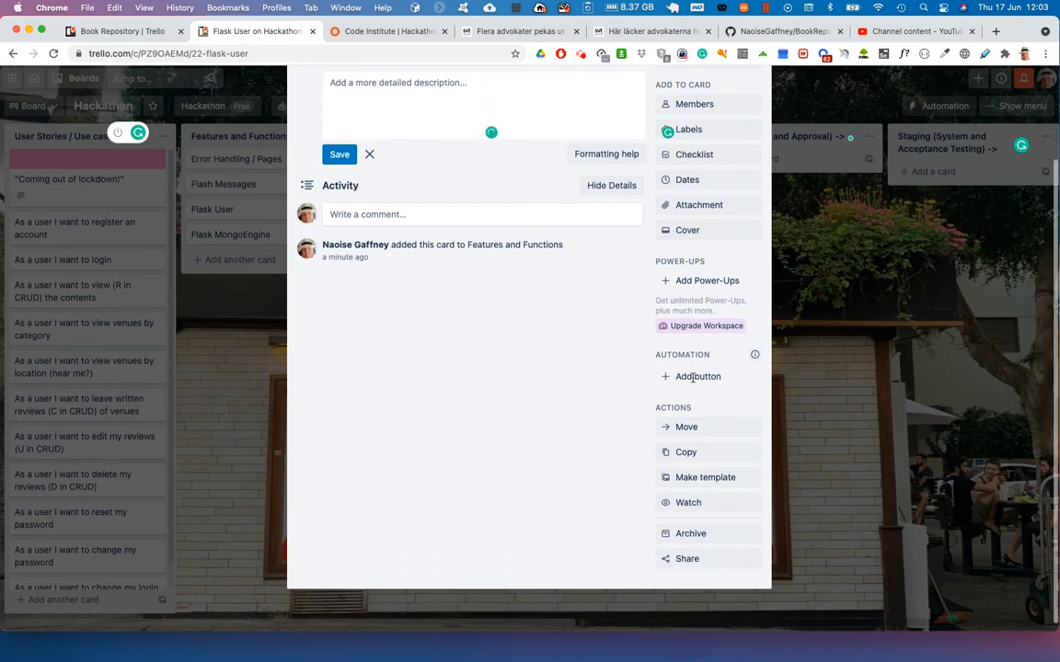
scroll(694, 383, "up", 3)
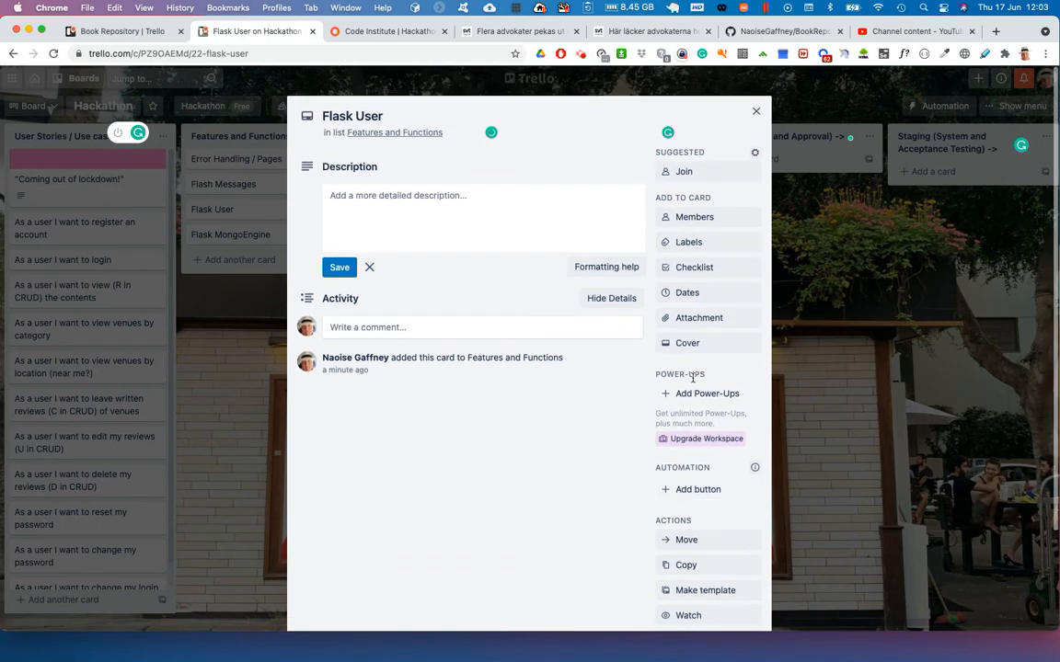
left_click(699, 345)
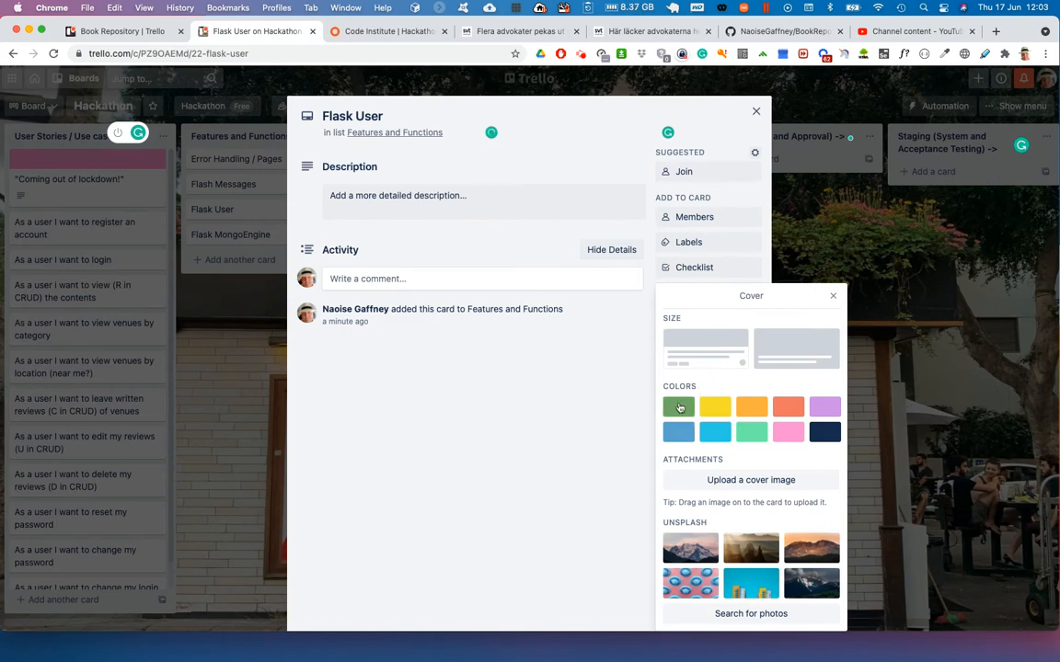
left_click(715, 432)
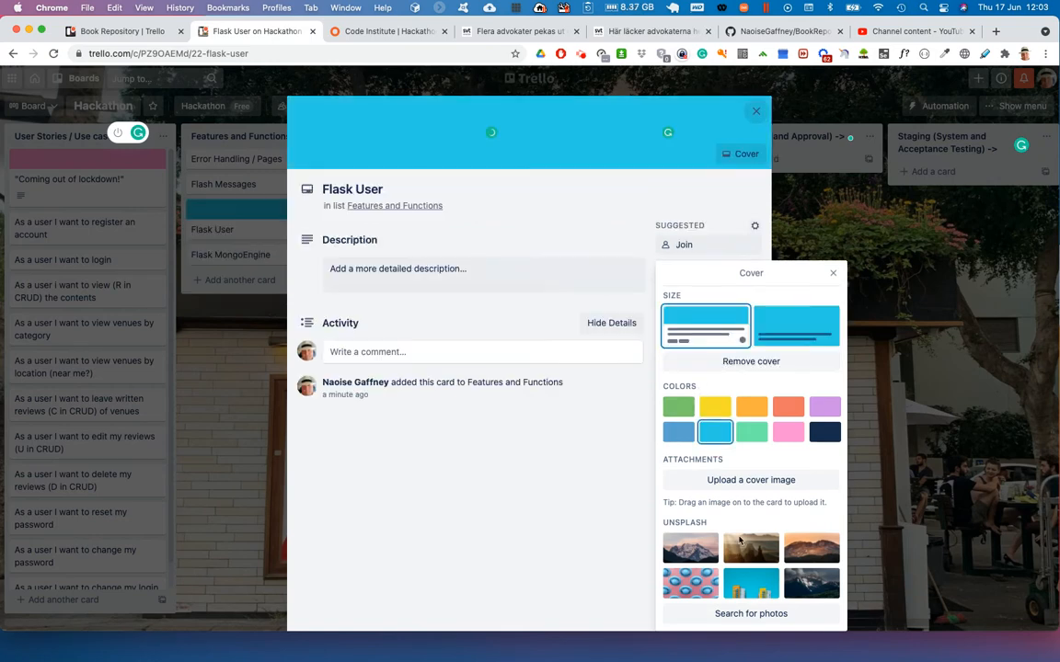
left_click(582, 468)
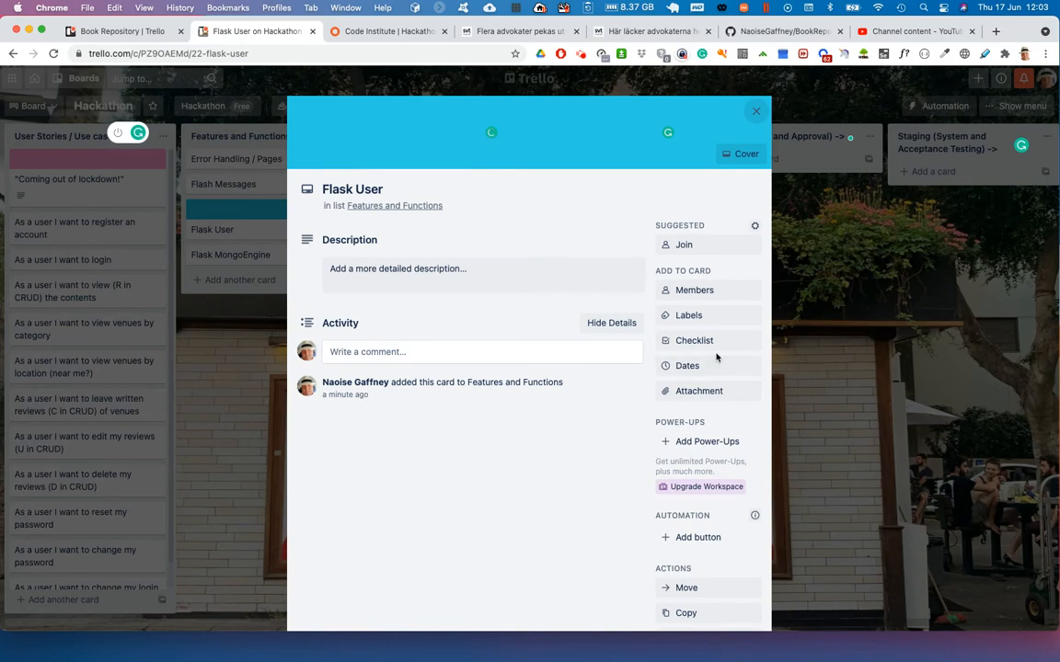
- Give the "As a user I want to register an account" card the same sky-blue cover as Flask User
left_click(755, 113)
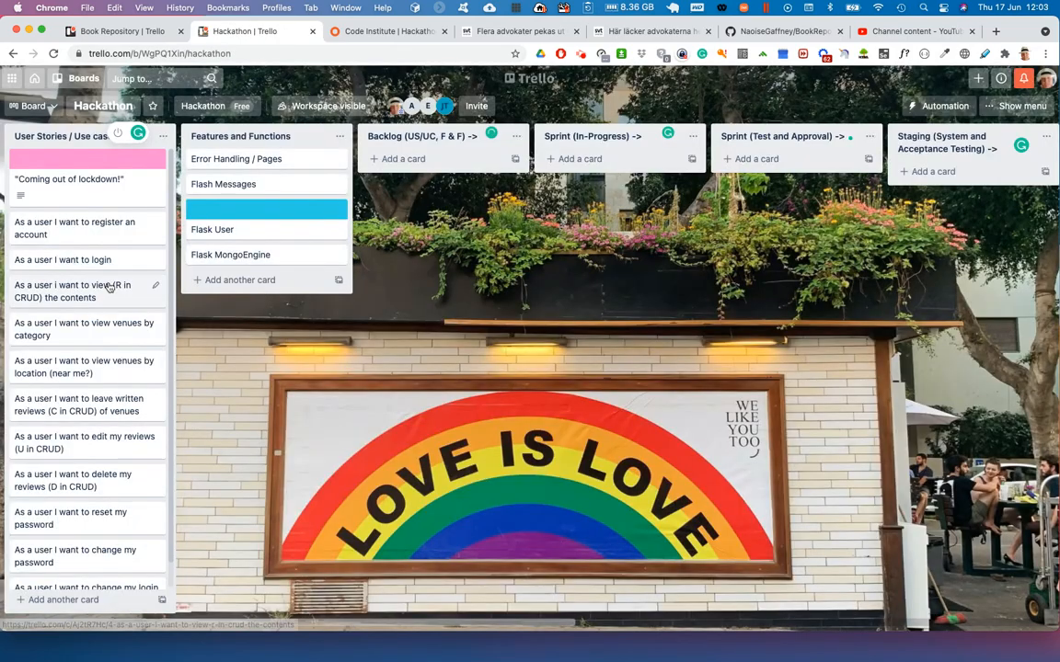
left_click(101, 230)
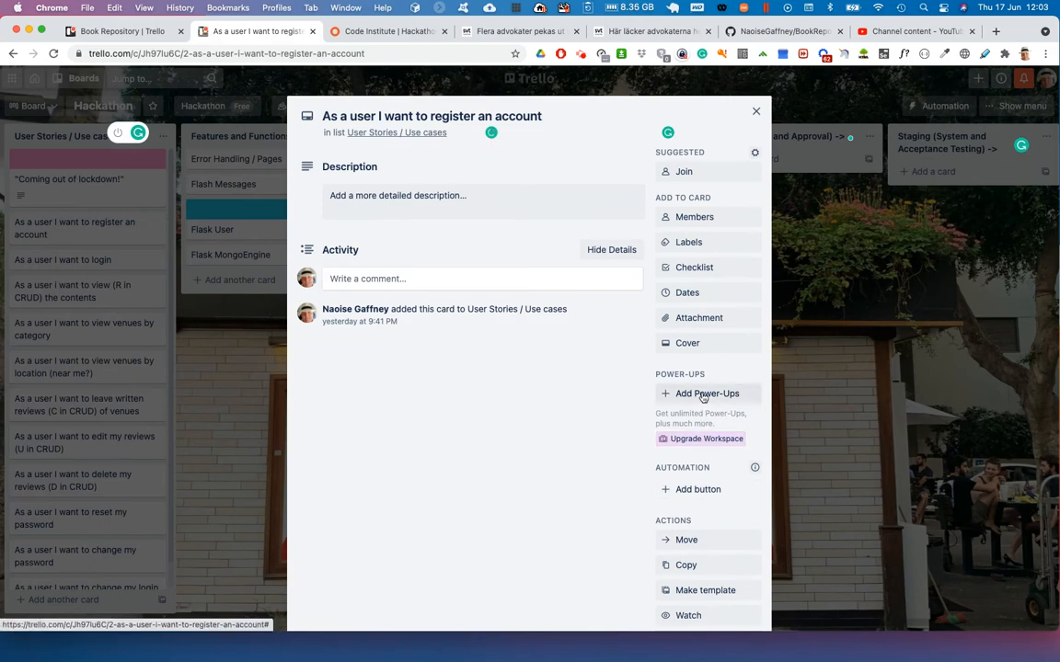
left_click(704, 348)
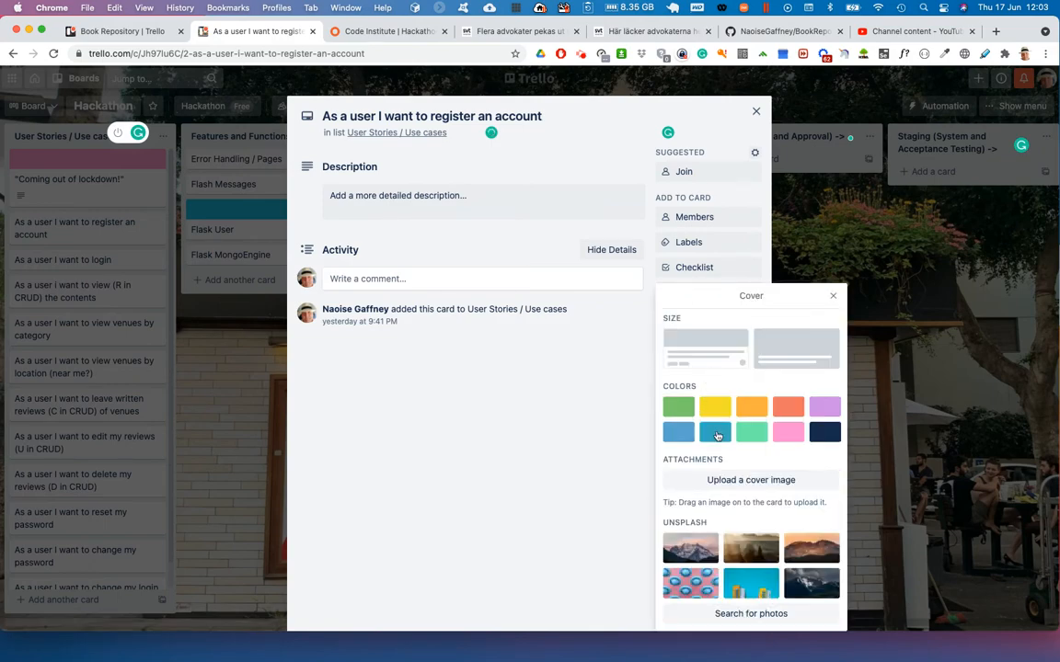
left_click(714, 431)
left_click(755, 111)
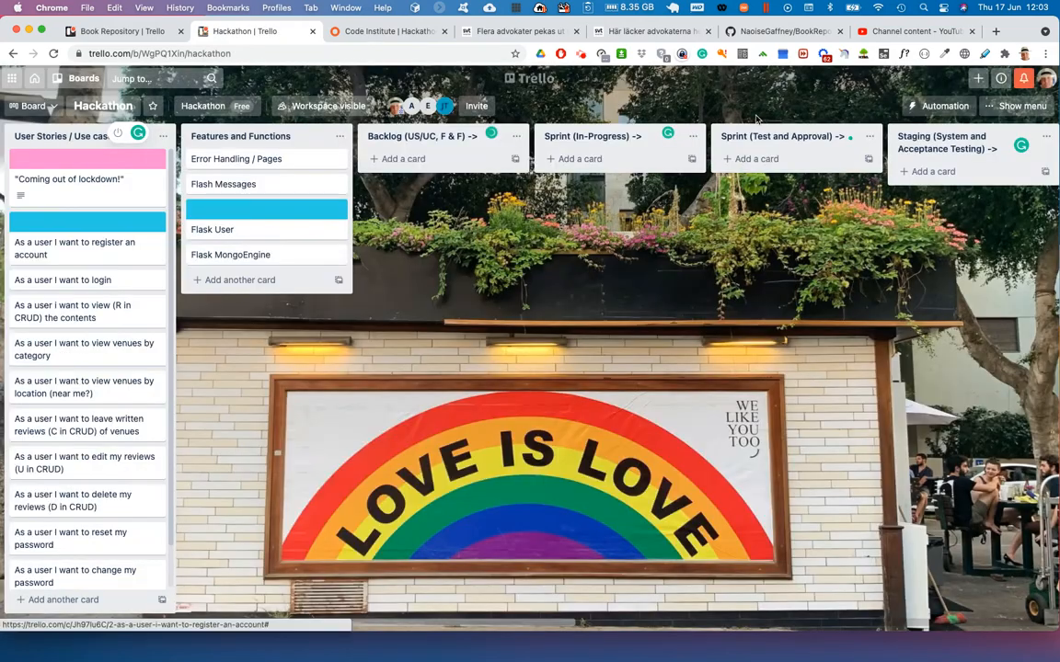
- Set a sky-blue colour cover on the "As a user I want to login" card
left_click(83, 280)
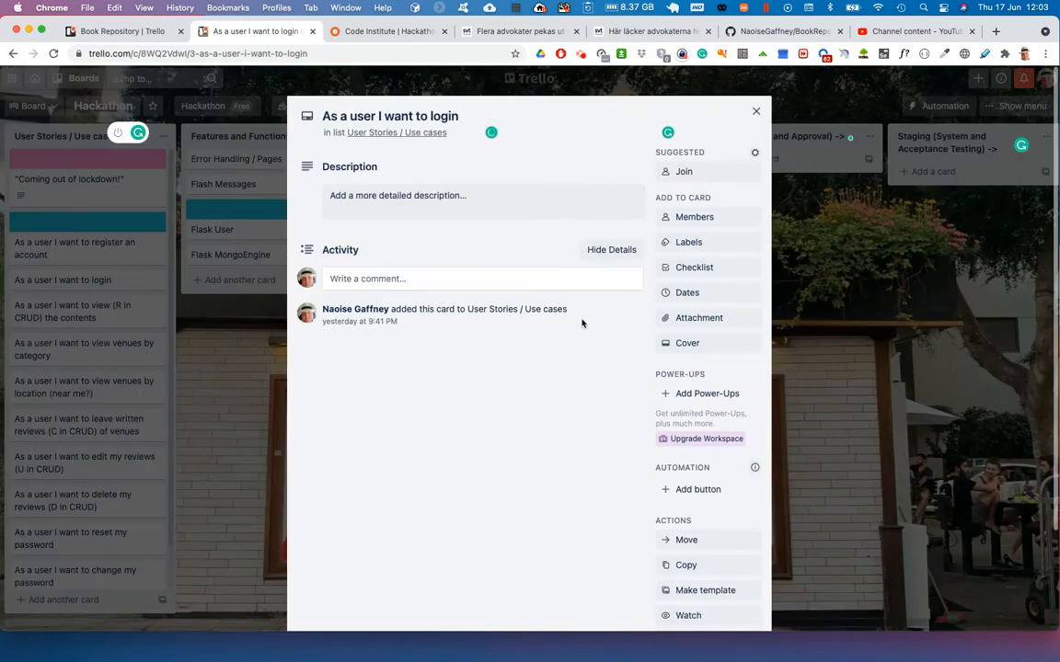
left_click(696, 343)
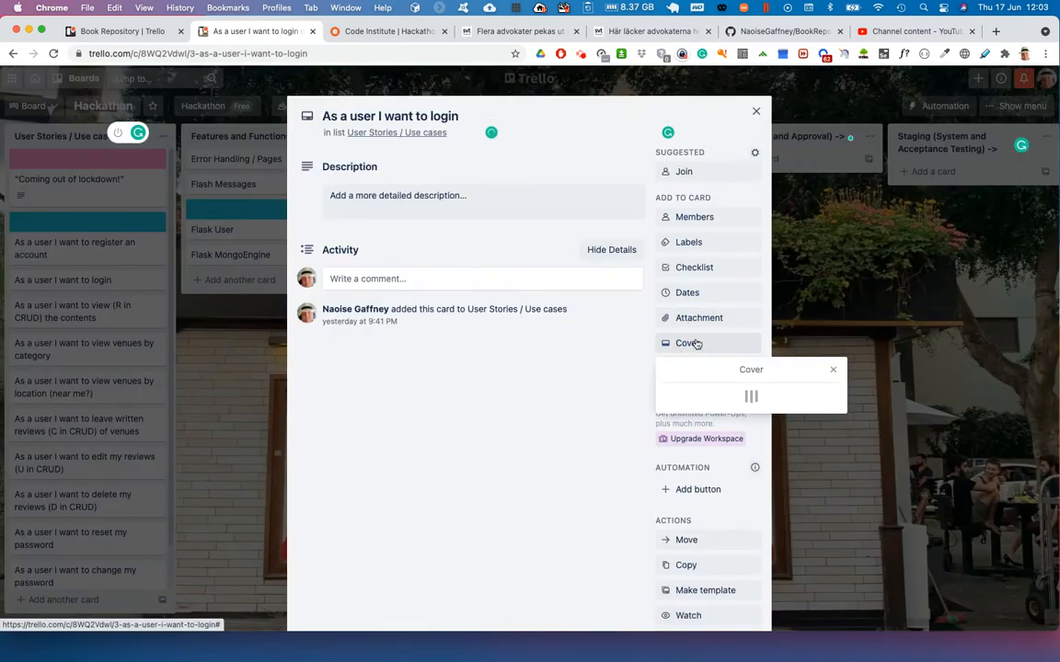
left_click(715, 433)
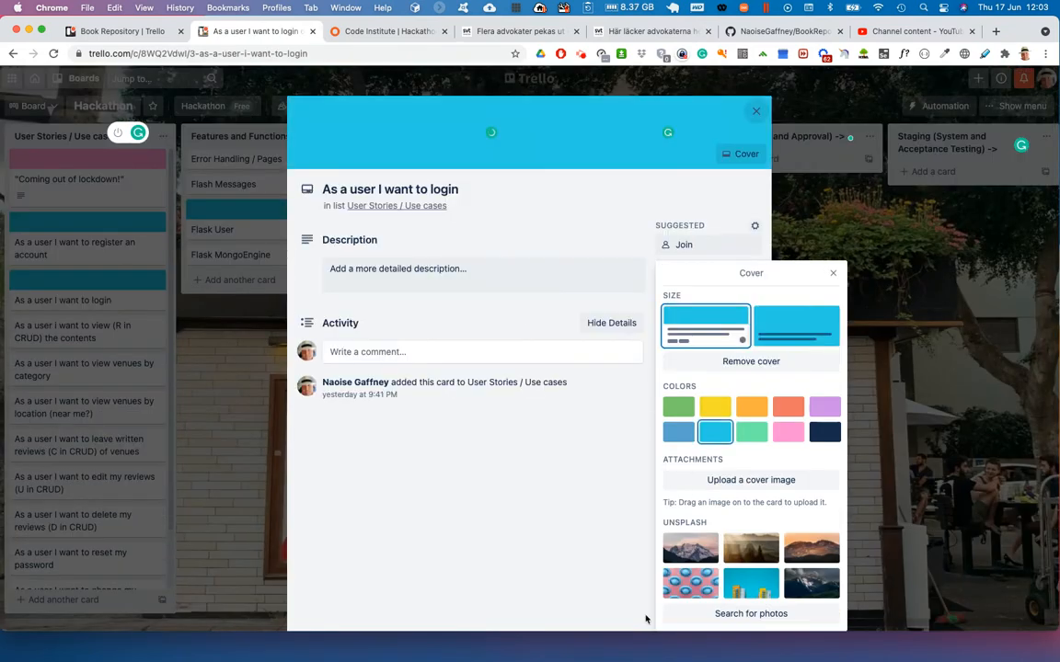
left_click(755, 111)
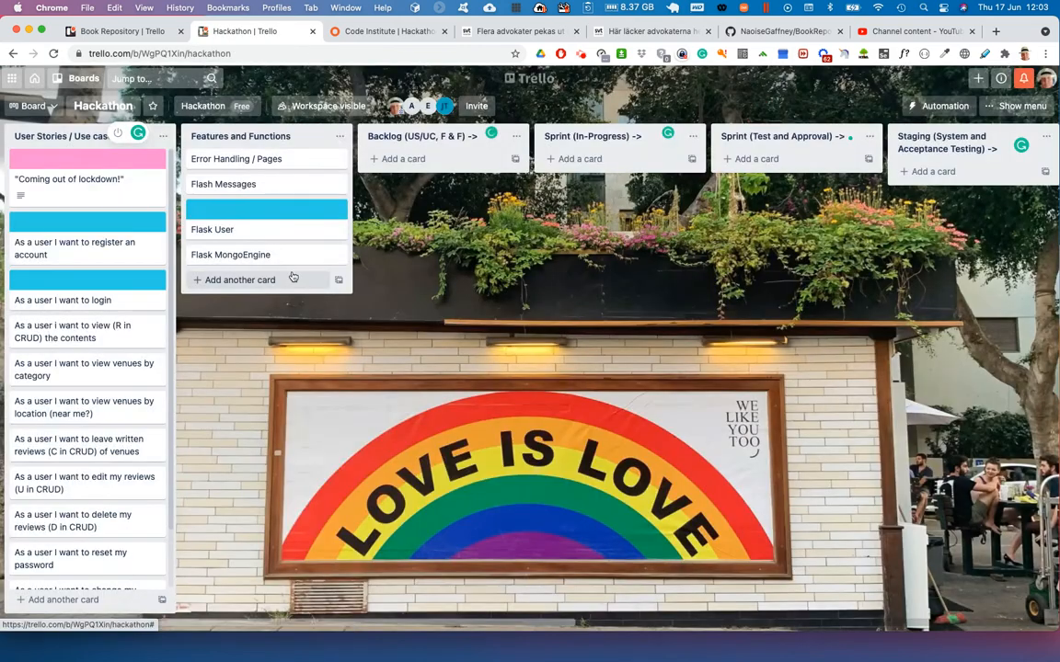
- Apply the sky-blue cover to the "As a user I want to reset my password" card
scroll(96, 451, "down", 2)
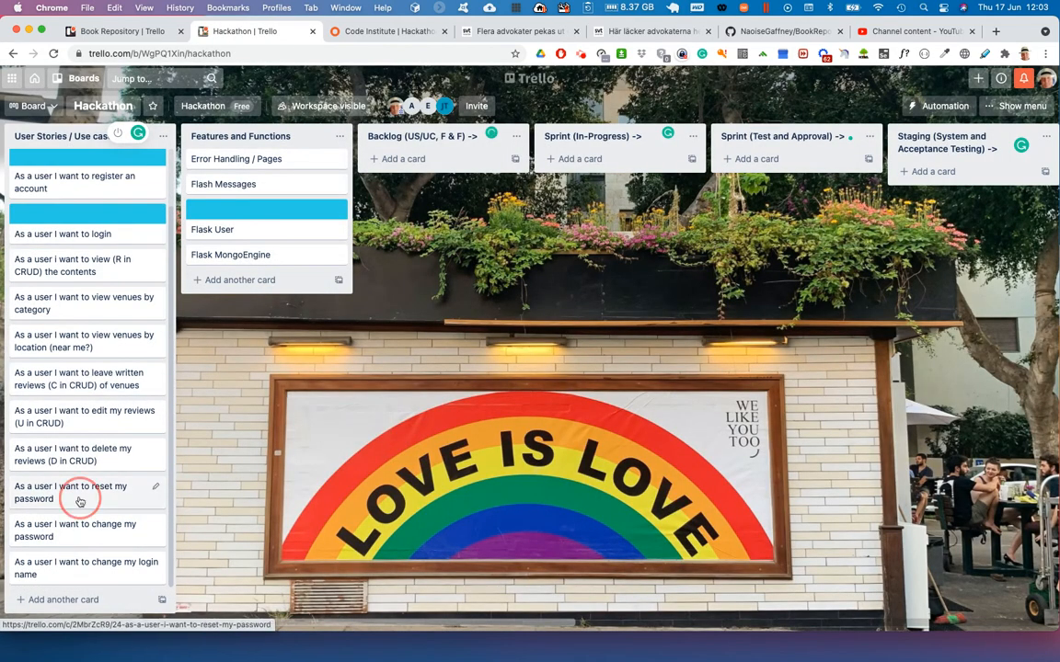
left_click(74, 490)
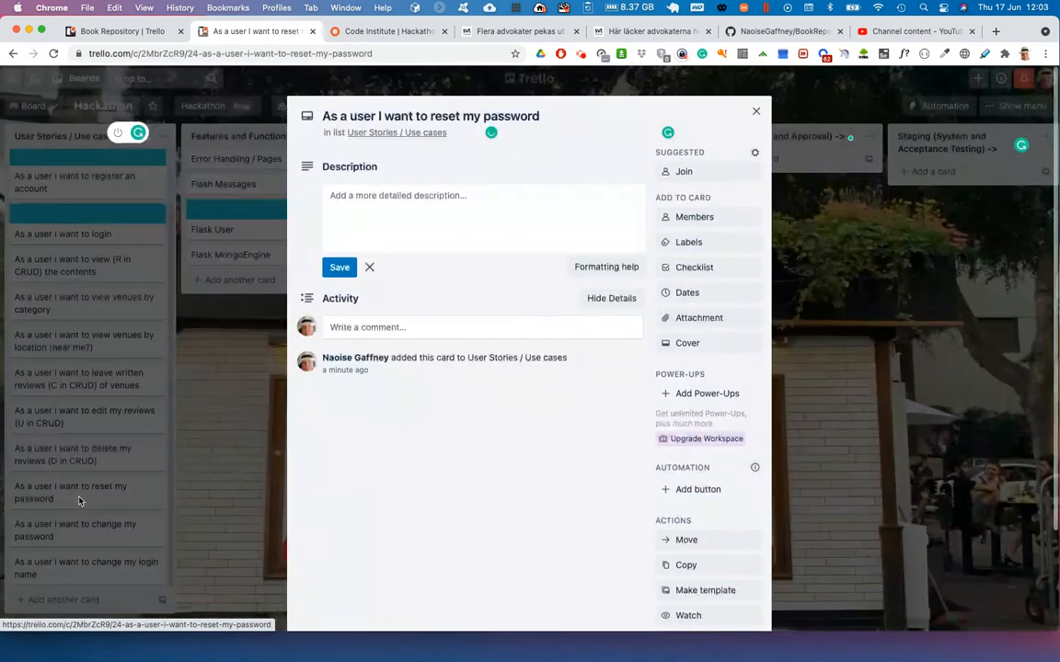
left_click(708, 350)
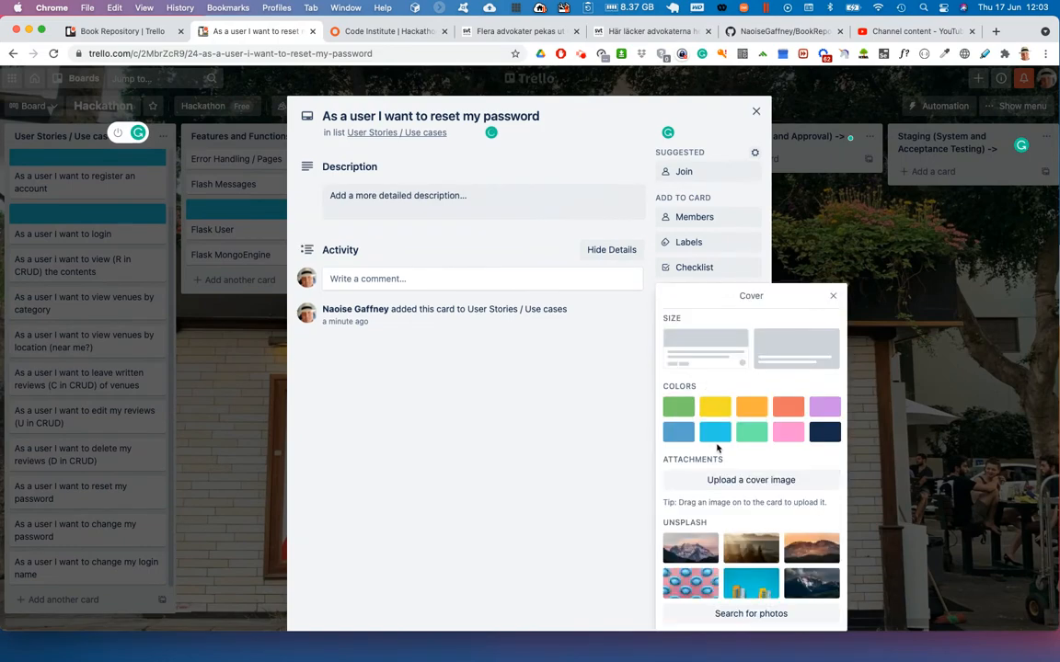
left_click(714, 432)
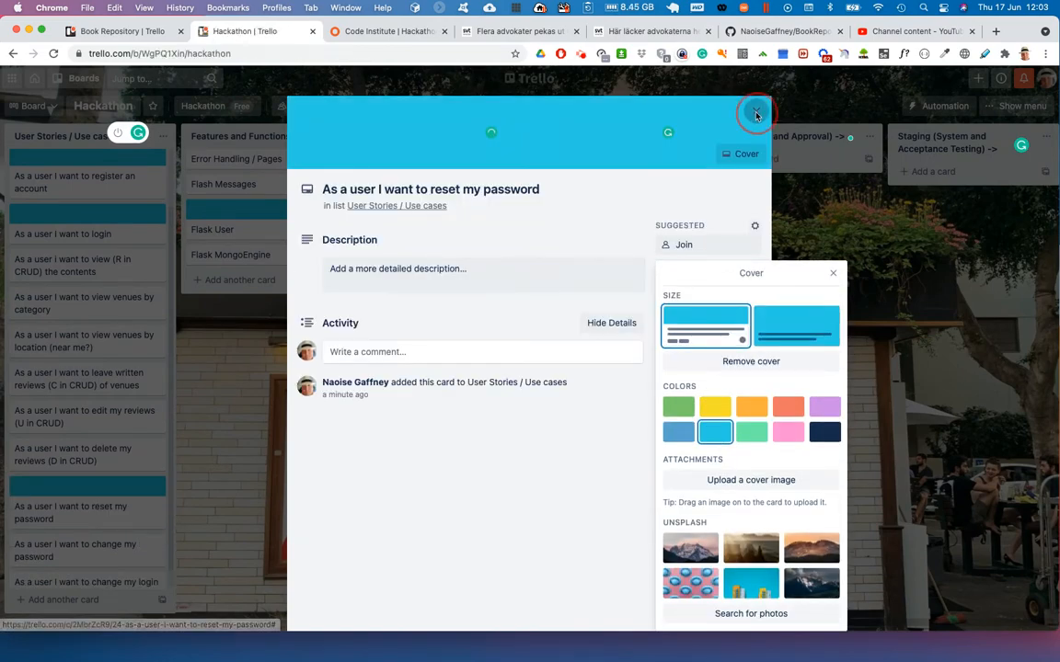
left_click(755, 111)
- Apply the sky-blue cover to the "As a user I want to change my password" card
left_click(82, 549)
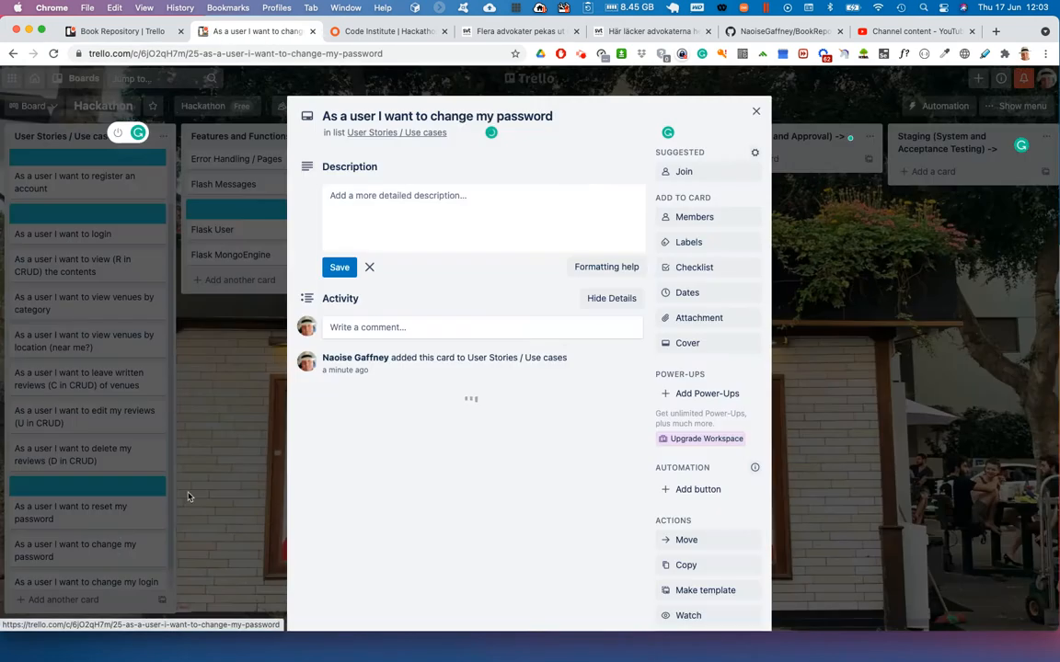
left_click(698, 343)
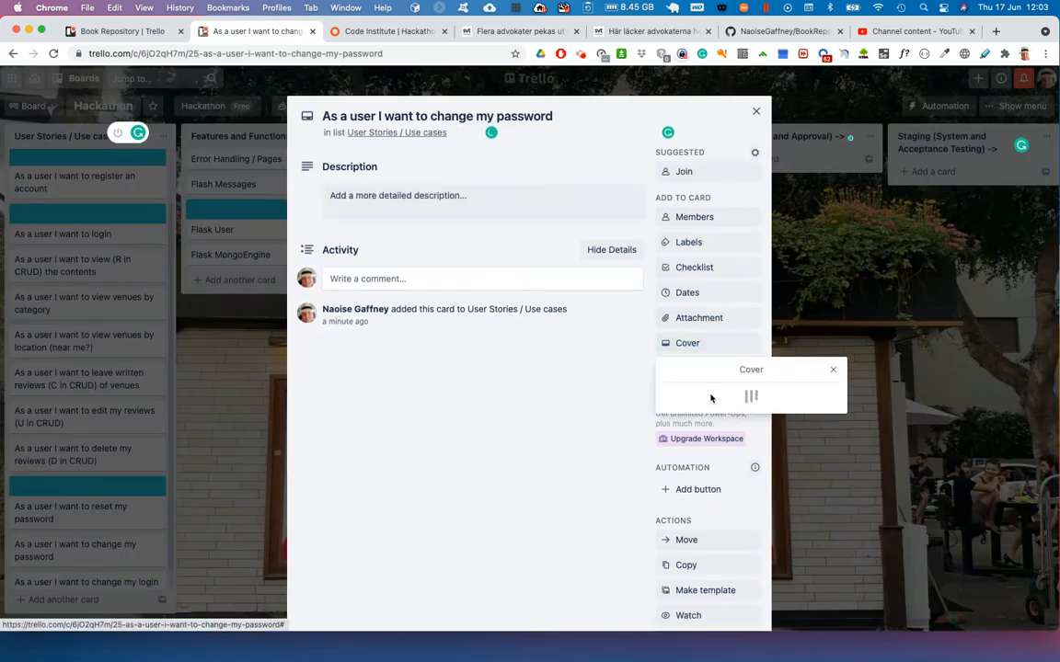
left_click(715, 429)
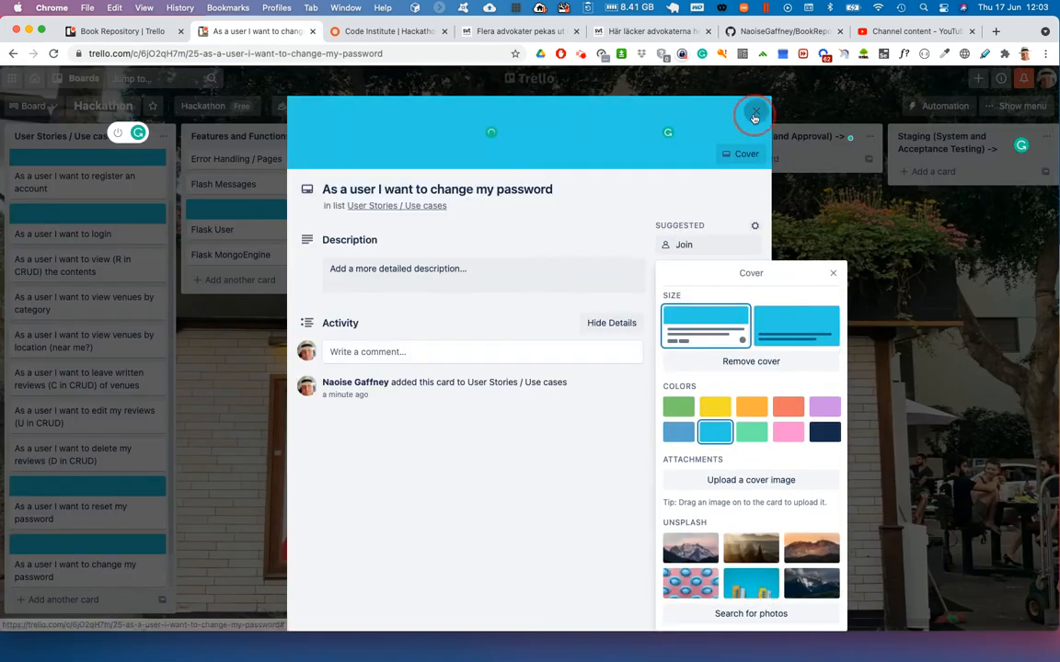
left_click(753, 111)
- Apply the sky-blue cover to the "As a user I want to change my login name" card
left_click(65, 567)
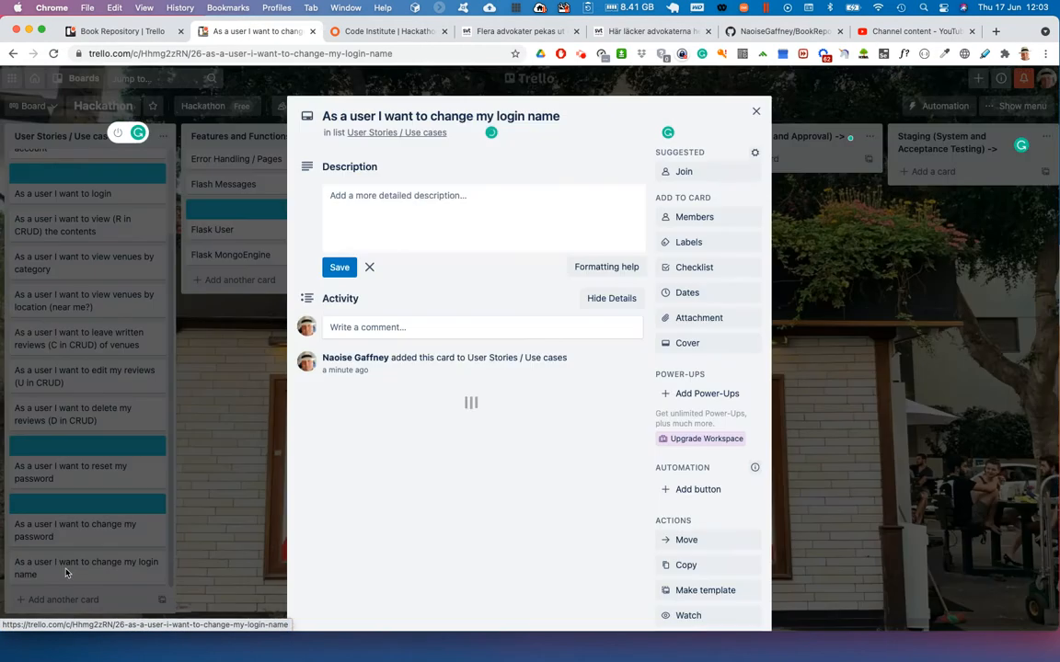
left_click(690, 343)
left_click(715, 432)
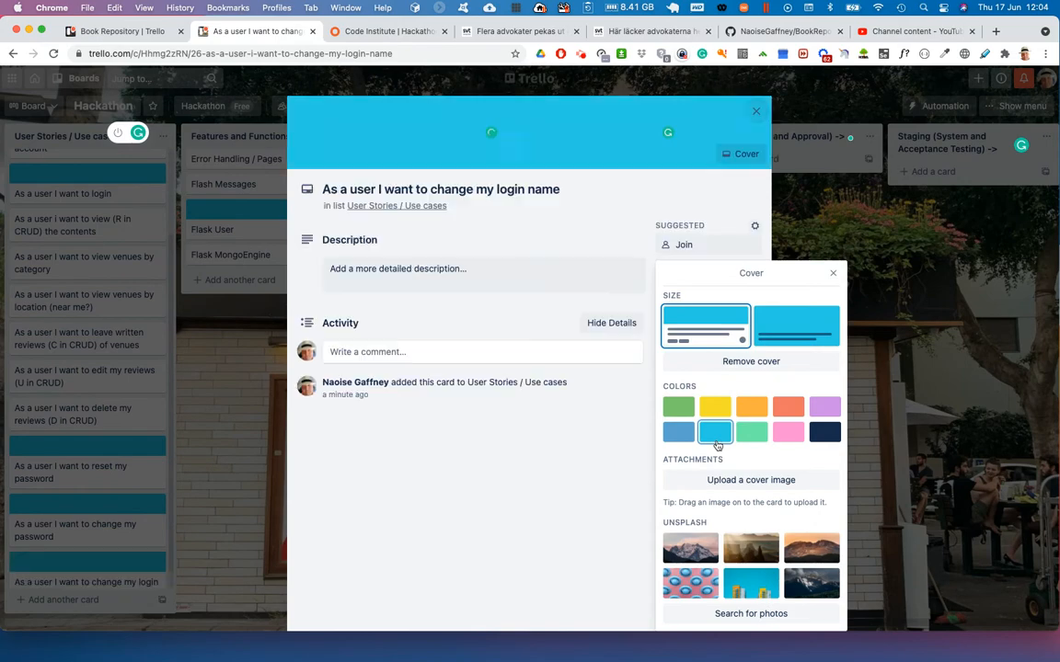
left_click(759, 111)
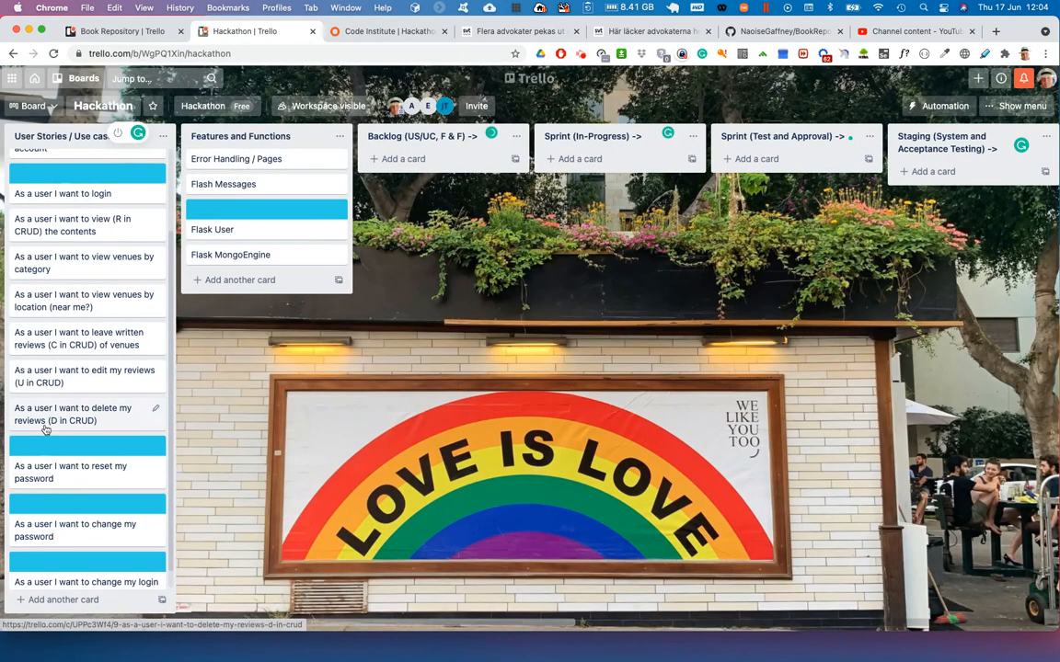
scroll(46, 414, "up", 2)
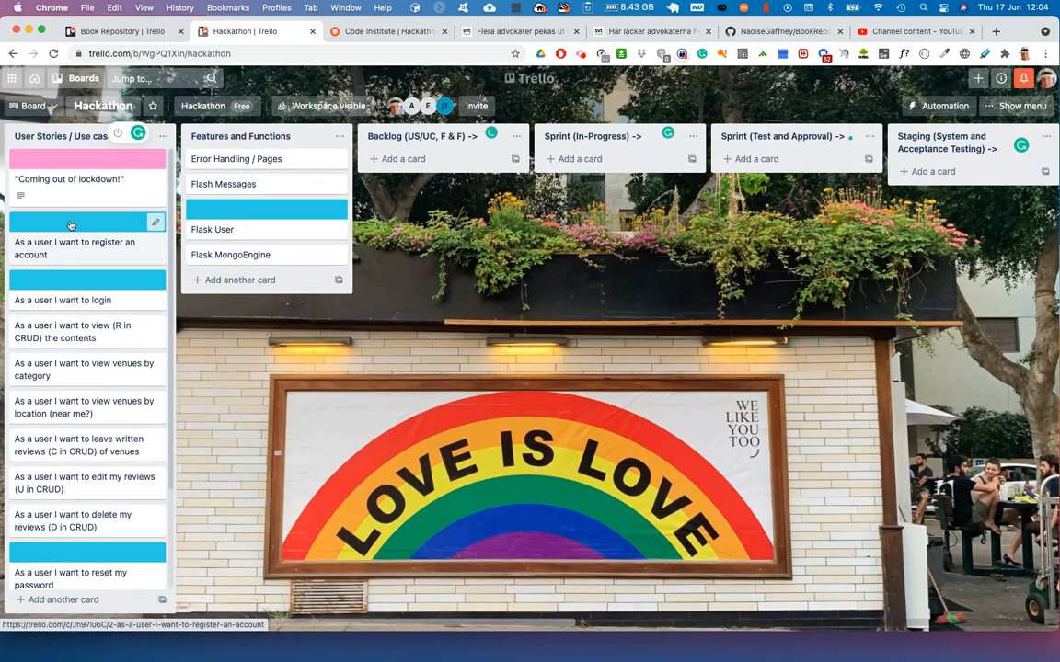
scroll(46, 489, "down", 3)
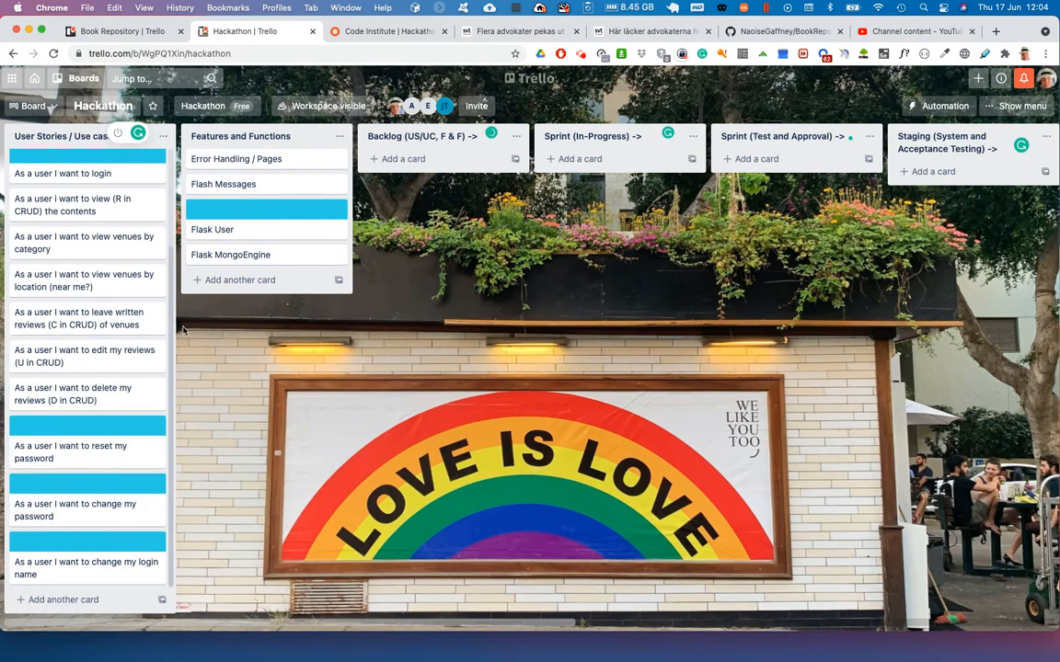
scroll(92, 368, "up", 3)
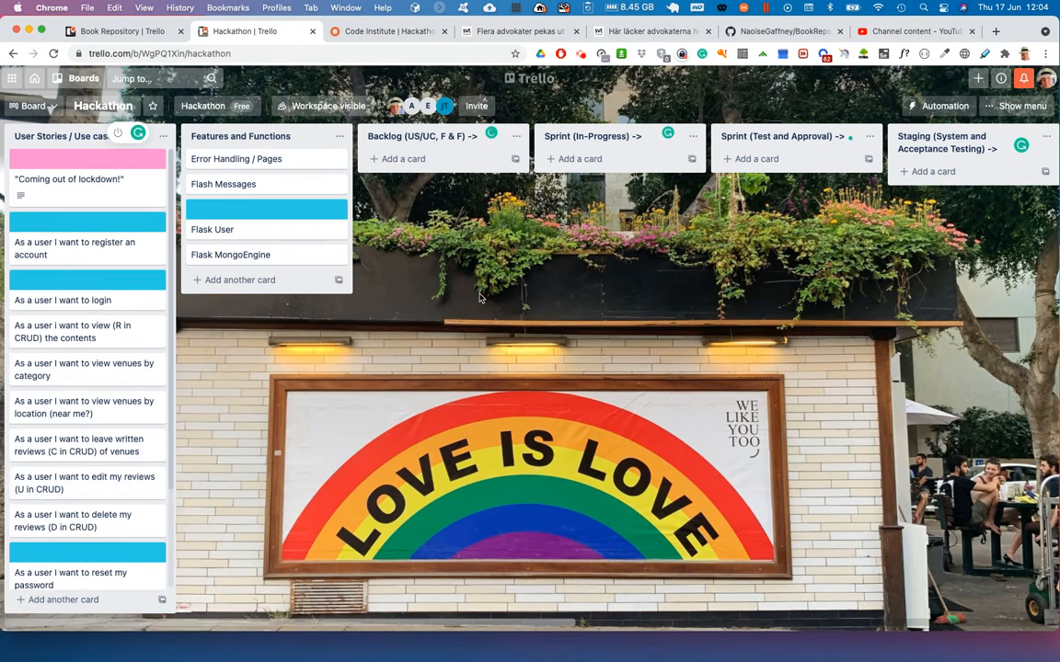
- Post the comment "Installing and configuring Flask User for user authentication and authorisation." on the Flask User card
left_click(237, 218)
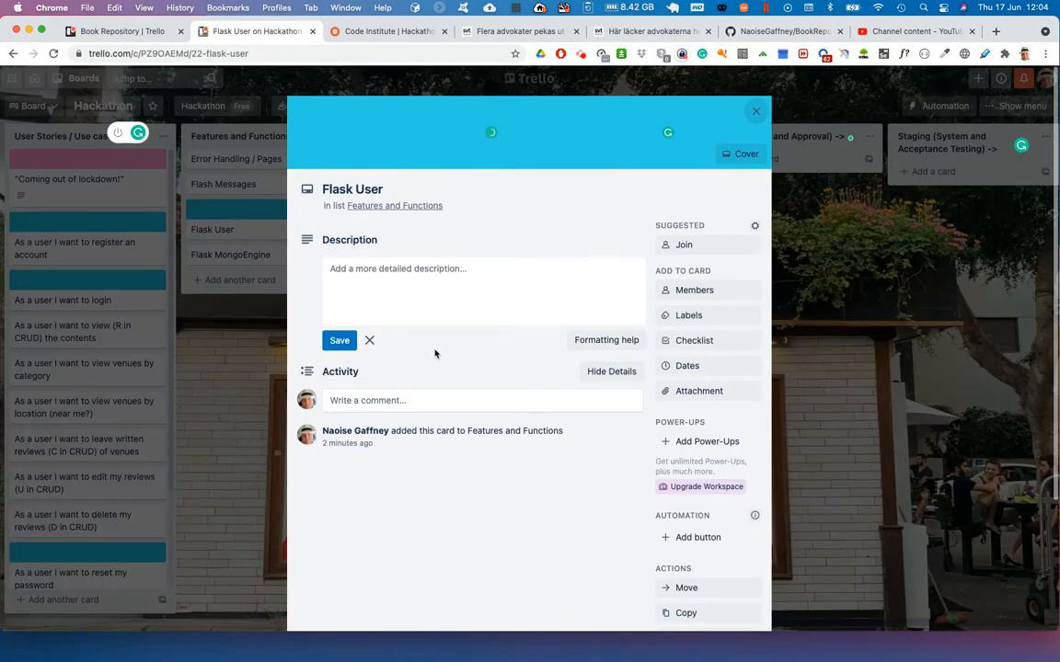
left_click(420, 400)
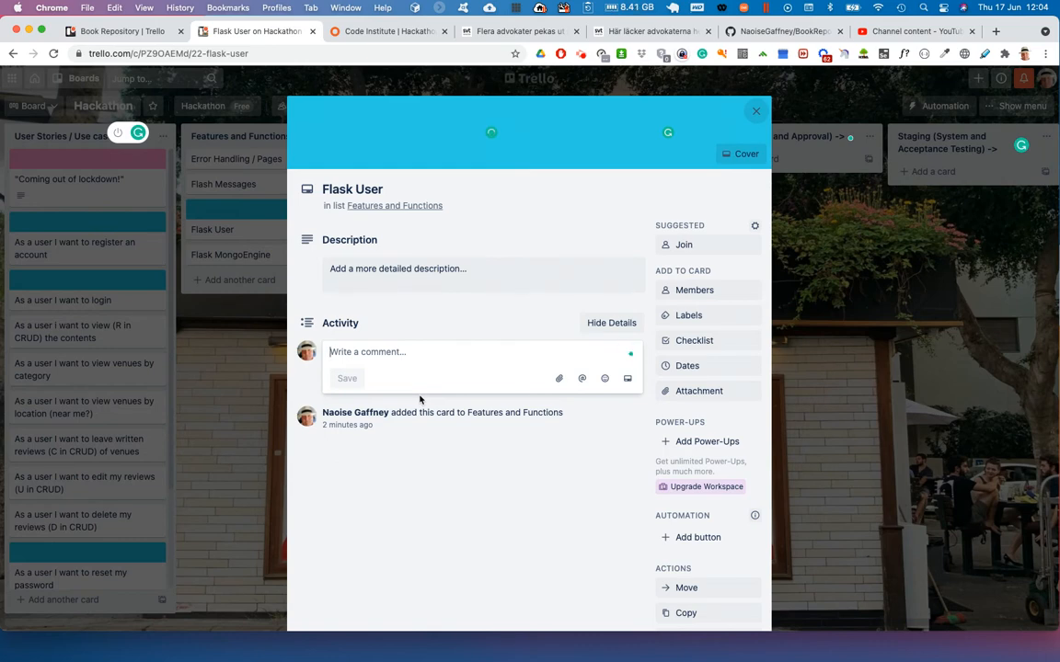
type("Installing and")
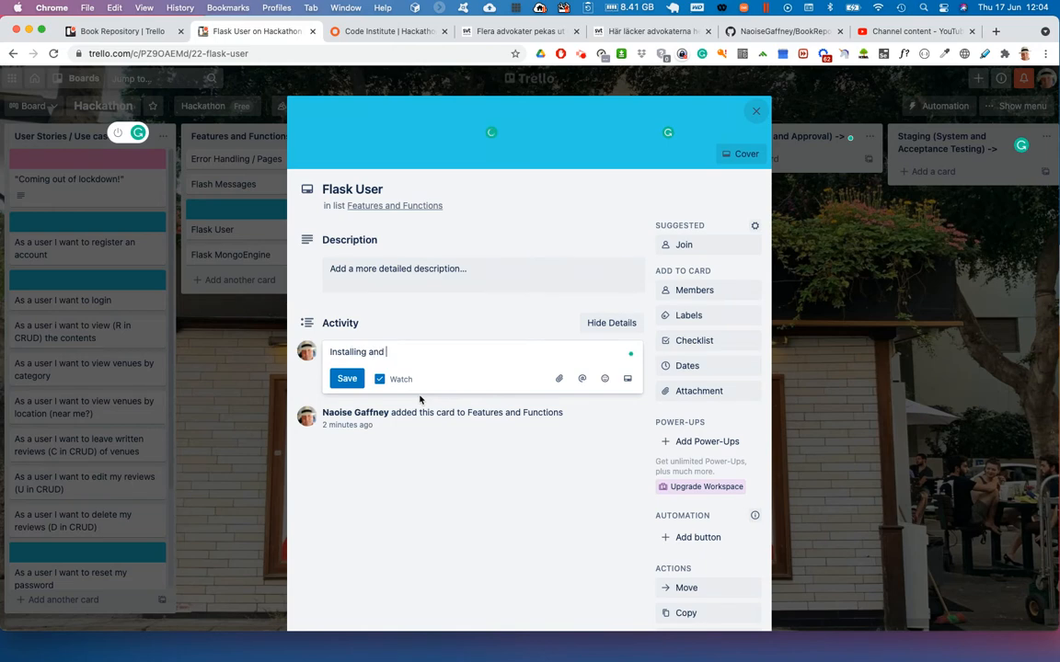
type("g Flask User for user ")
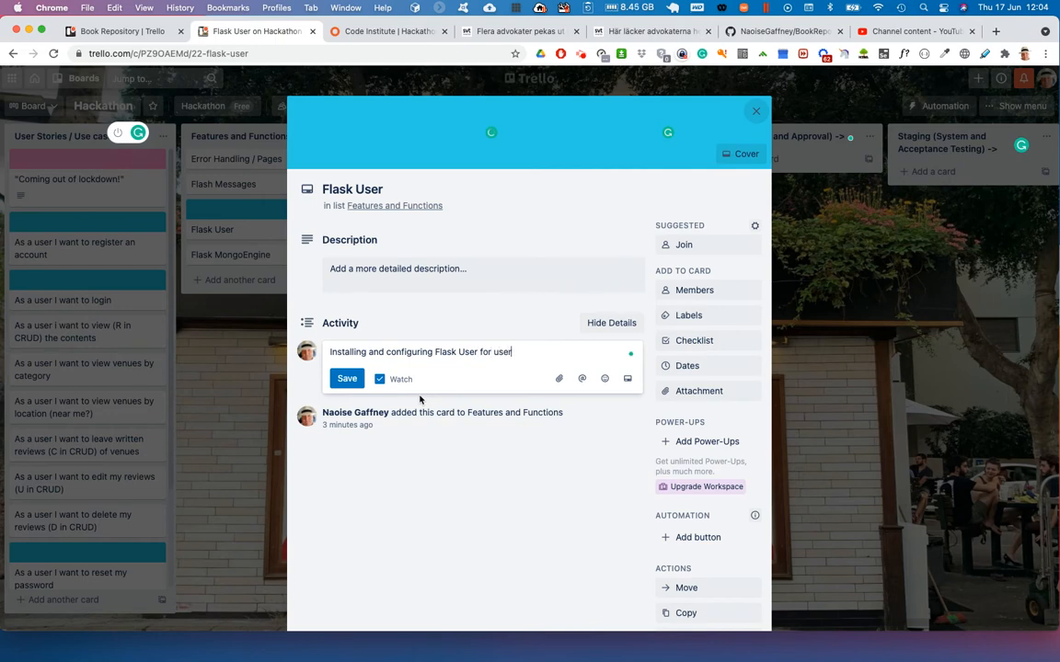
type("authentication and author")
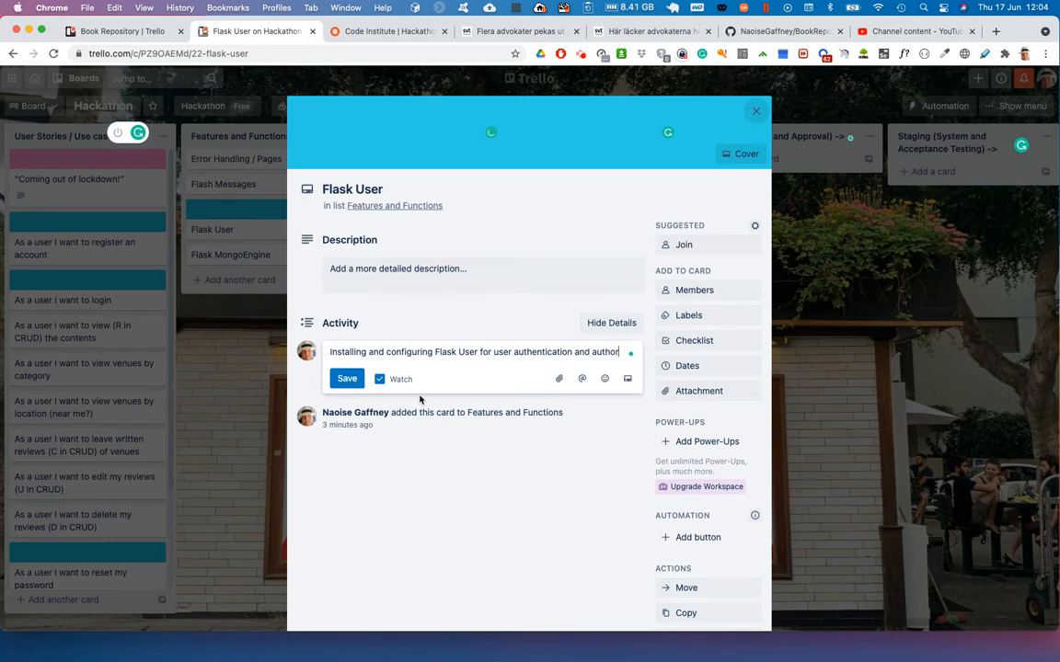
type("isation.")
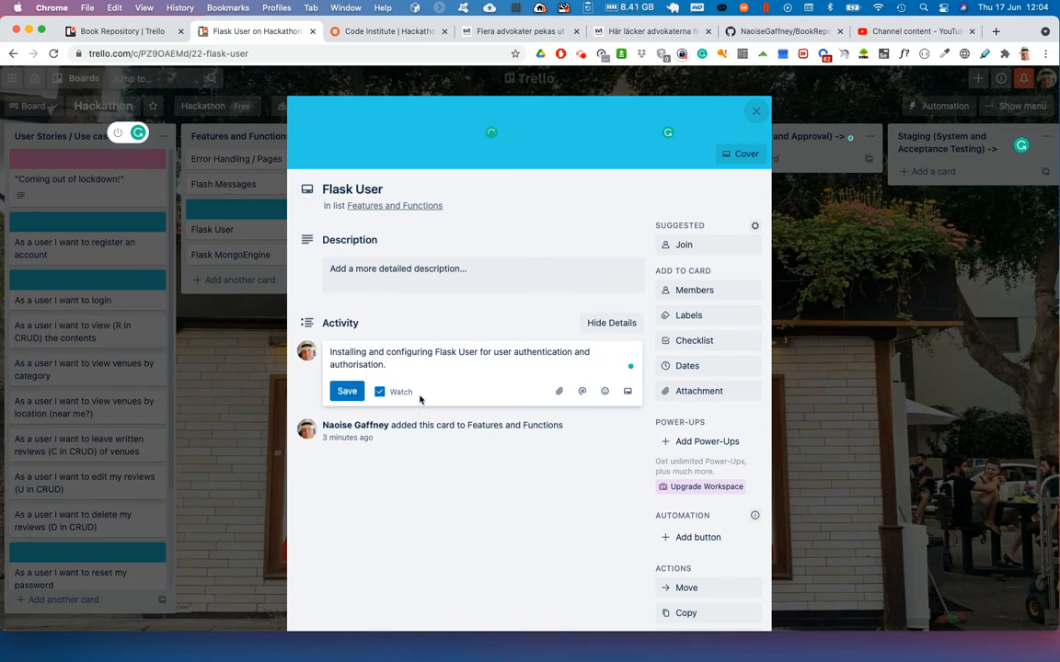
left_click(346, 392)
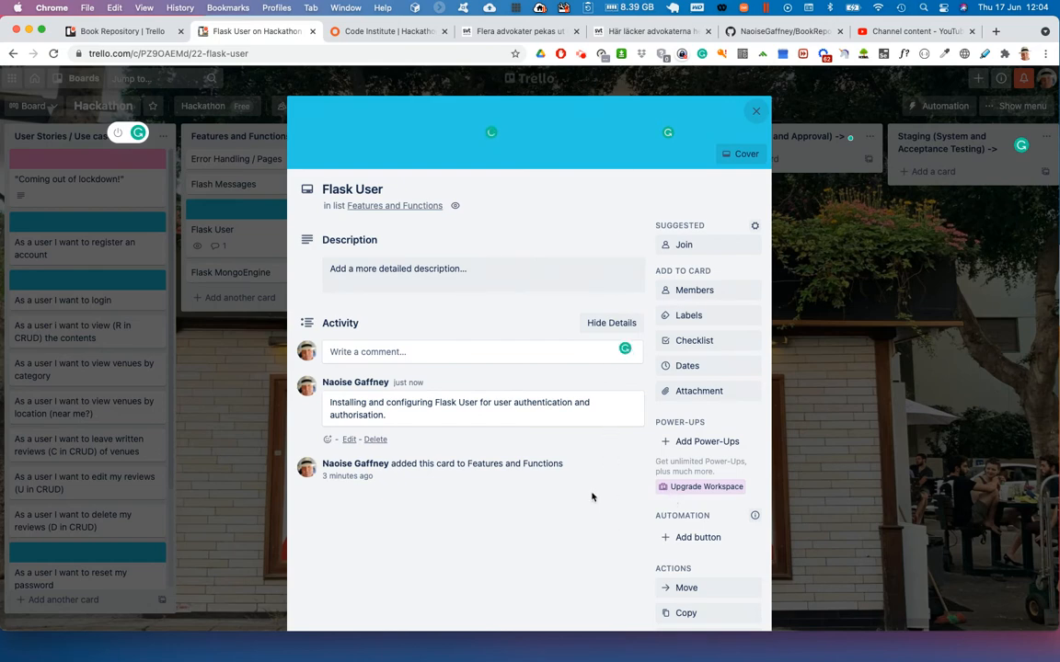
- Move the Flask User card from Features and Functions to the Sprint (In-Progress) list and close the card
scroll(567, 544, "down", 3)
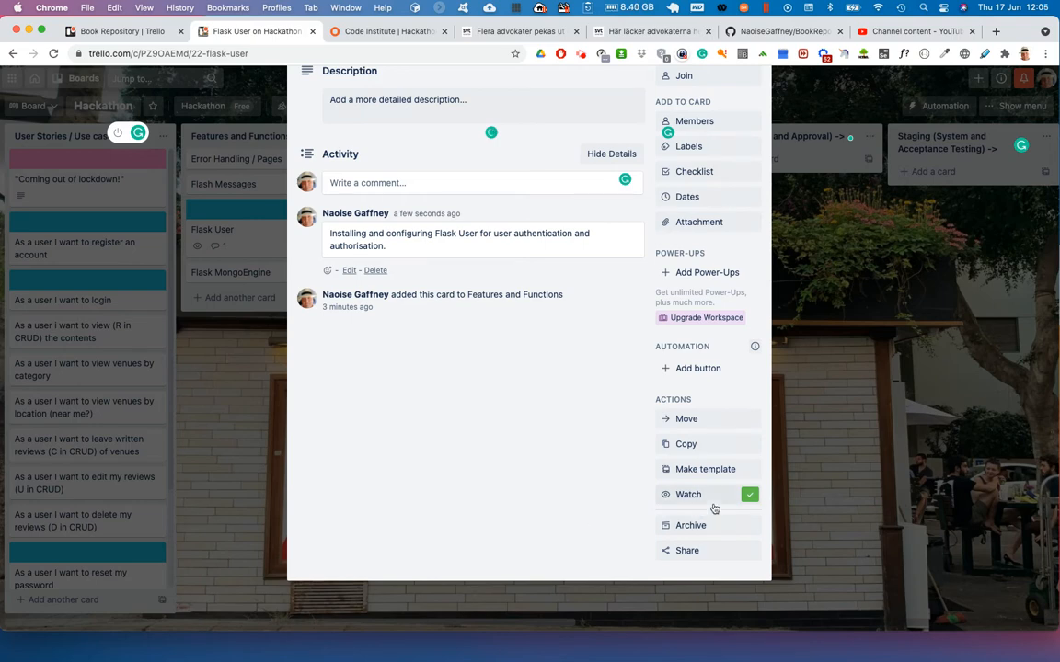
left_click(701, 419)
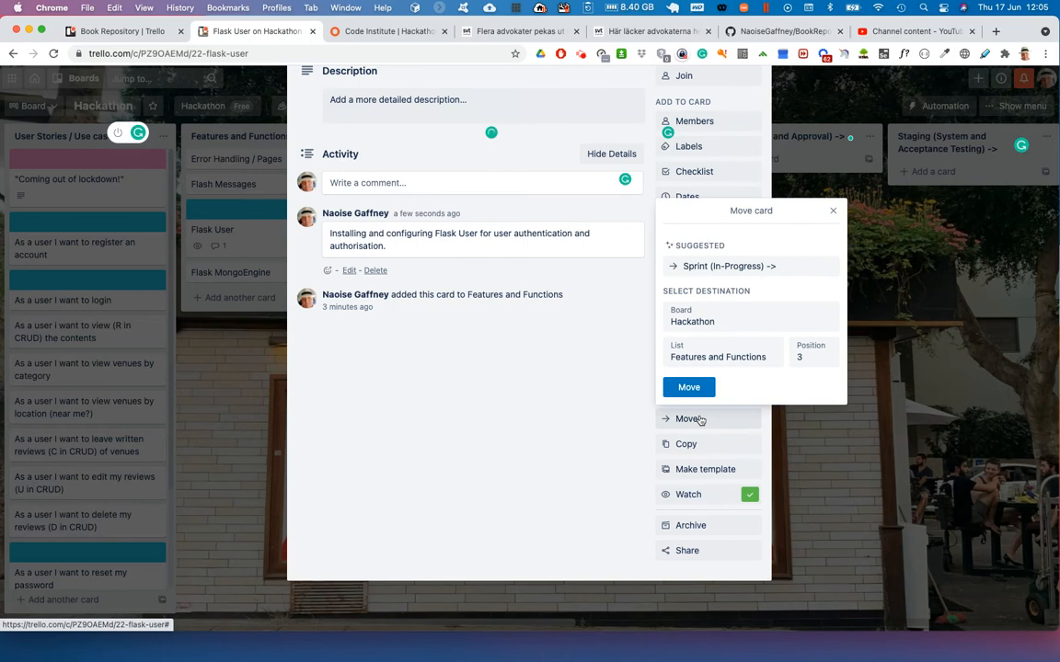
left_click(714, 357)
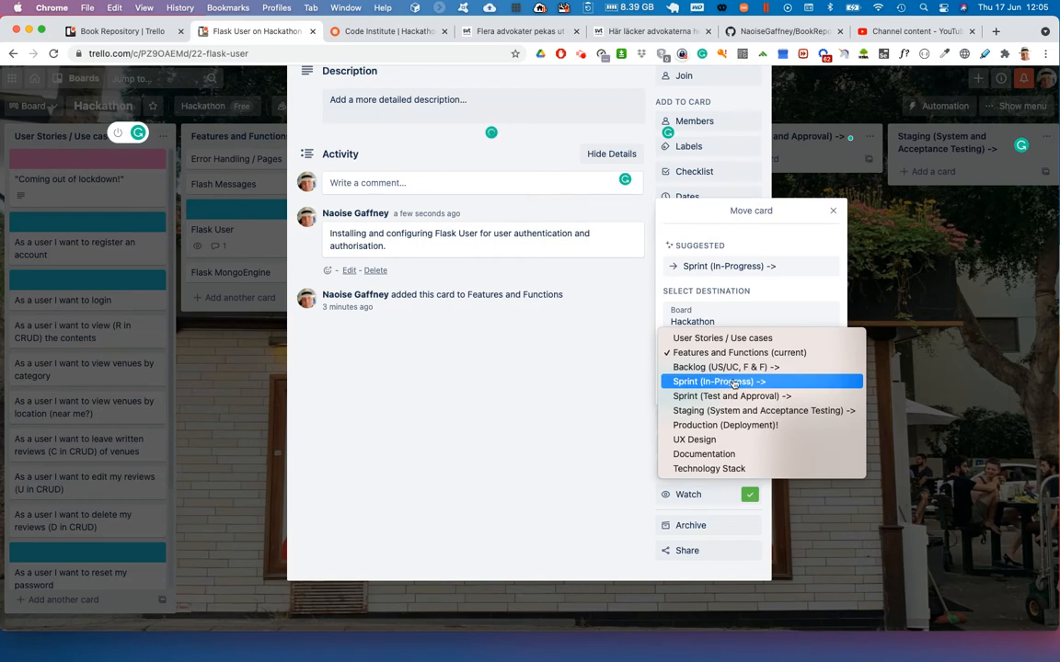
left_click(726, 383)
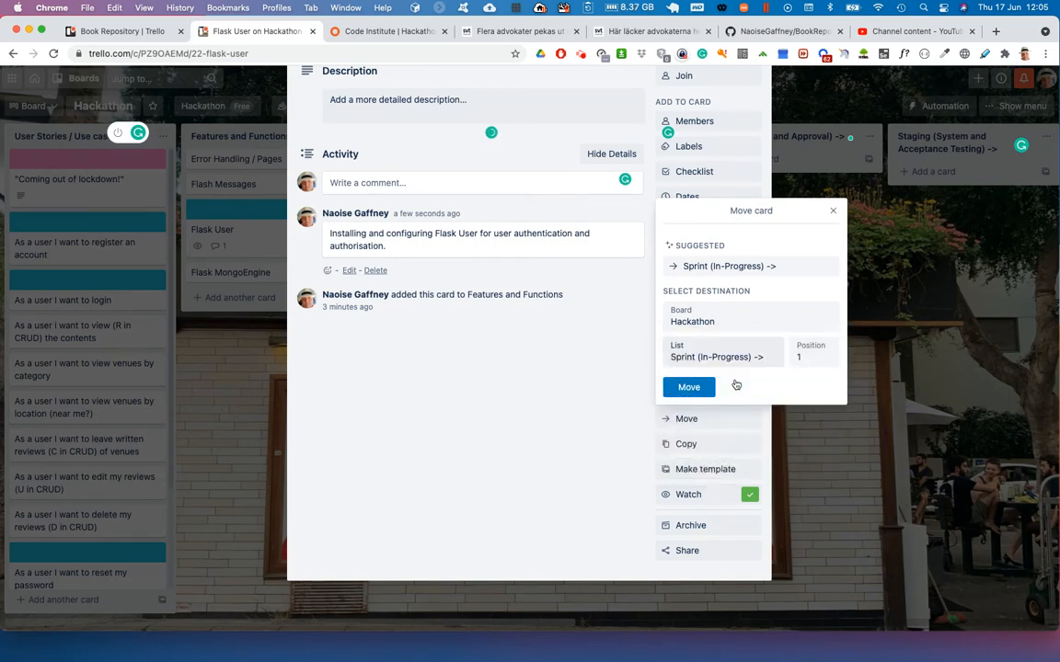
left_click(693, 387)
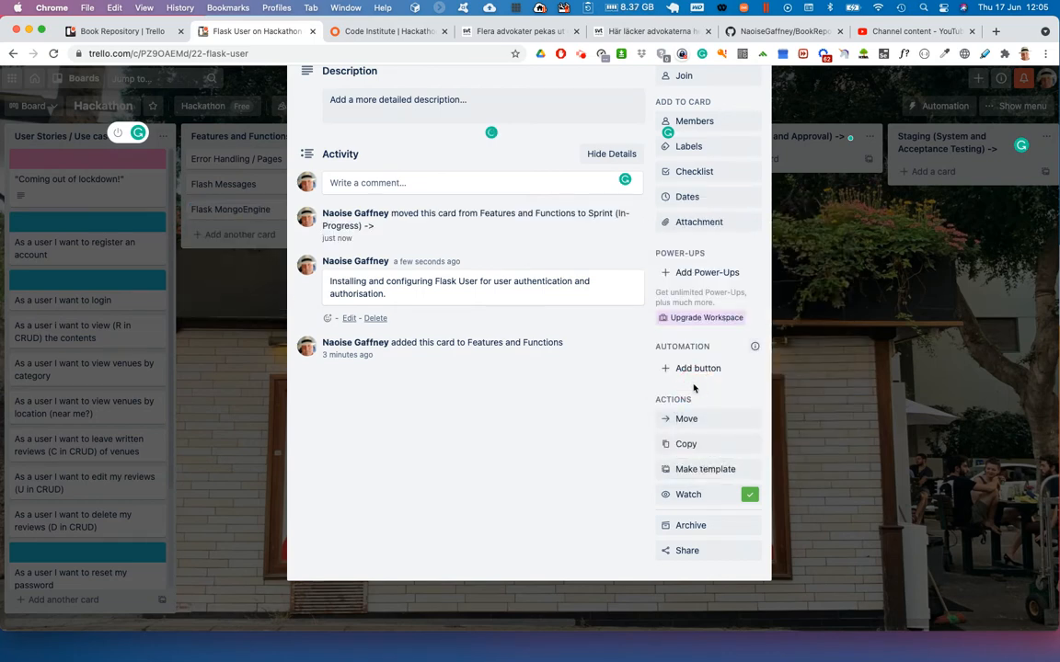
left_click(809, 406)
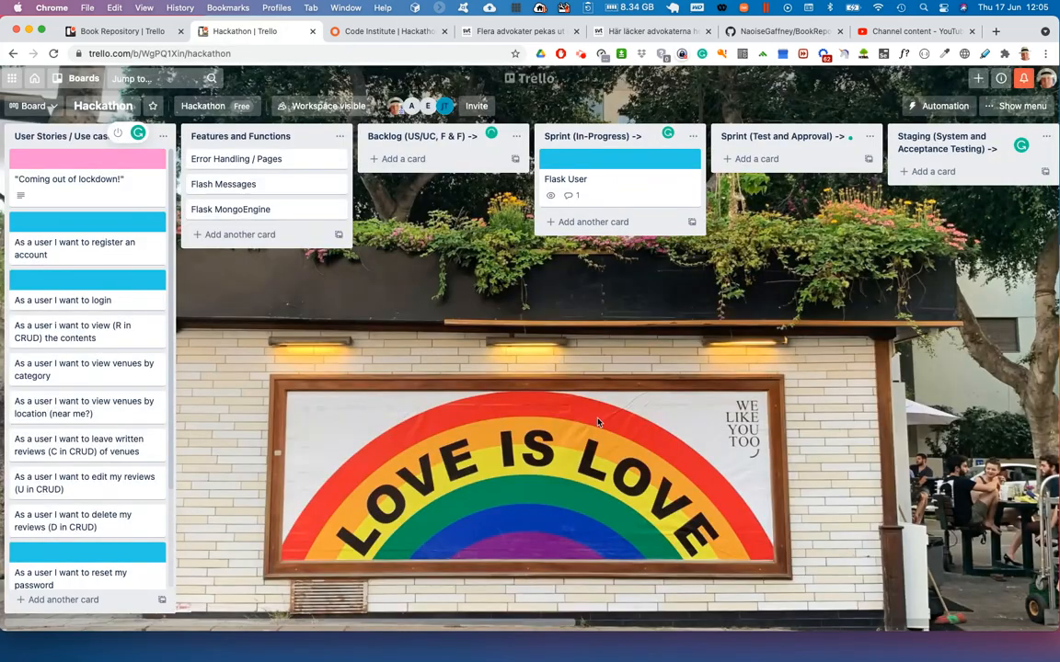
- Draft the comment "Works locally, initiatied Pull Request." on the Flask User card in the Sprint (In-Progress) list
left_click(636, 182)
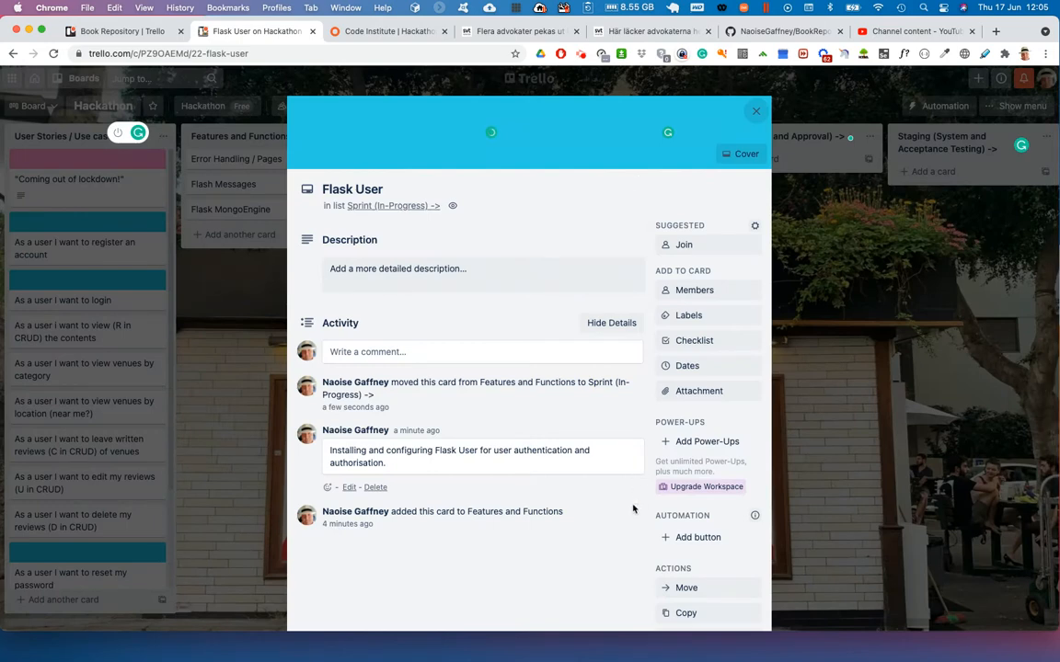
left_click(668, 590)
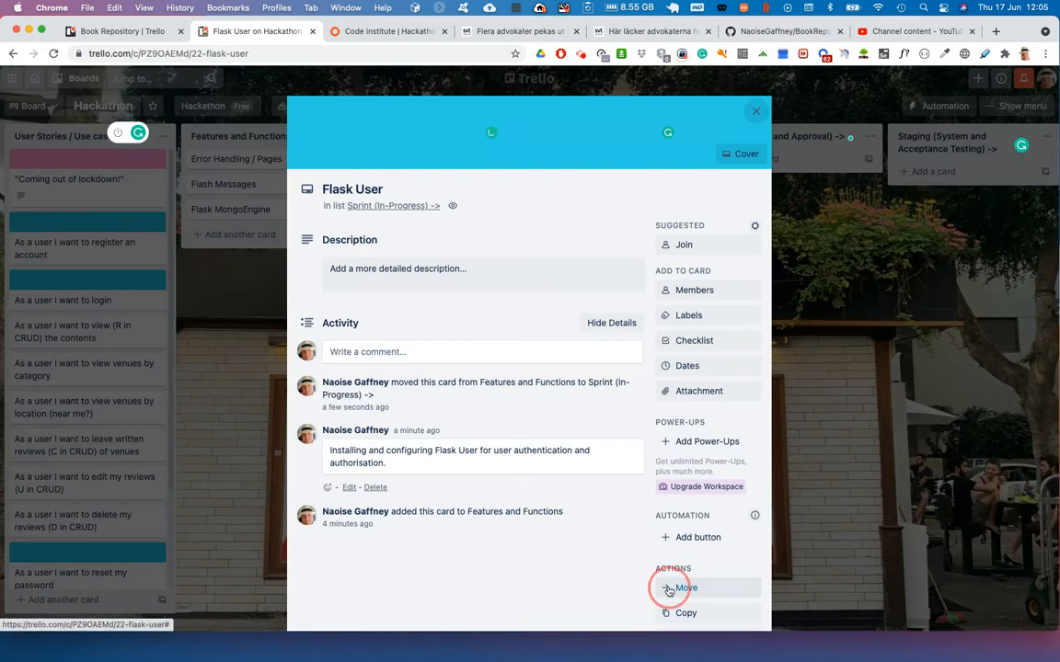
left_click(538, 349)
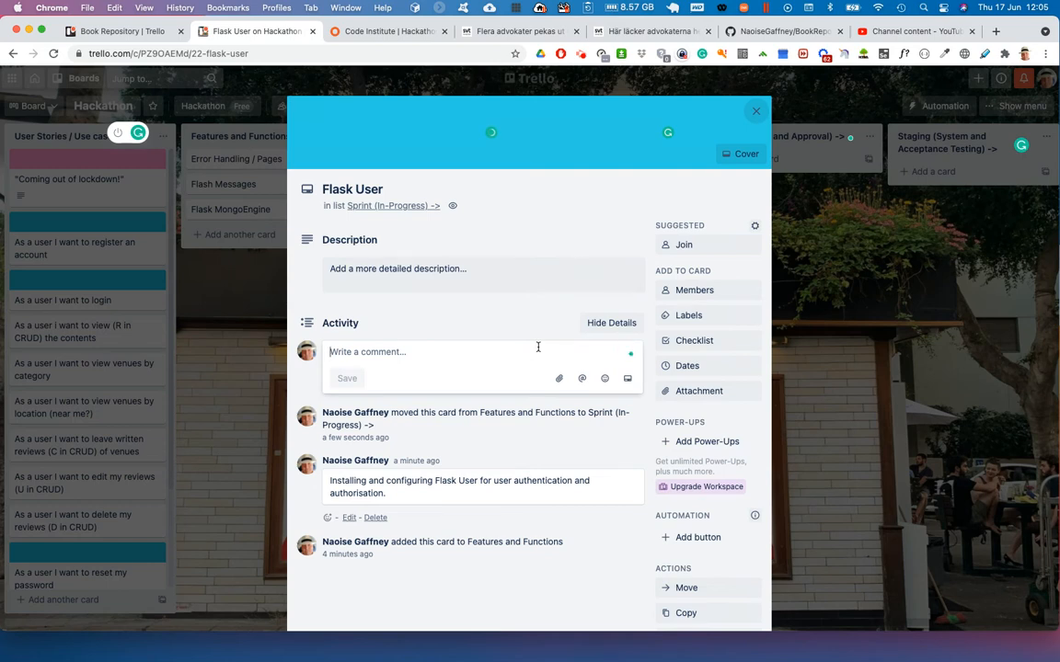
type("Works local")
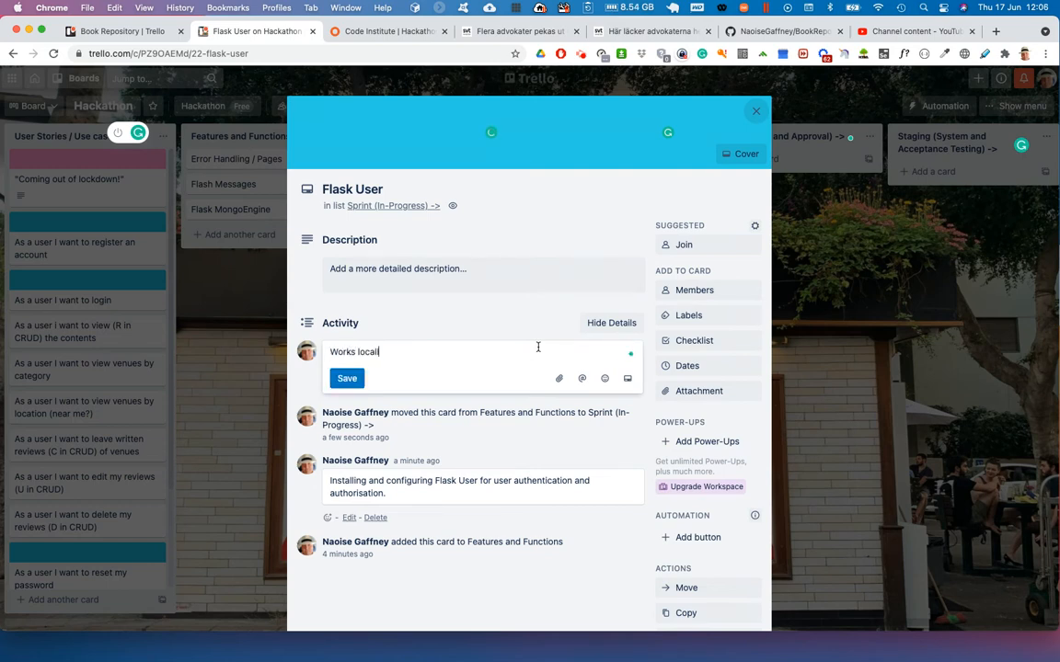
type("ly, initiatied Pull Re")
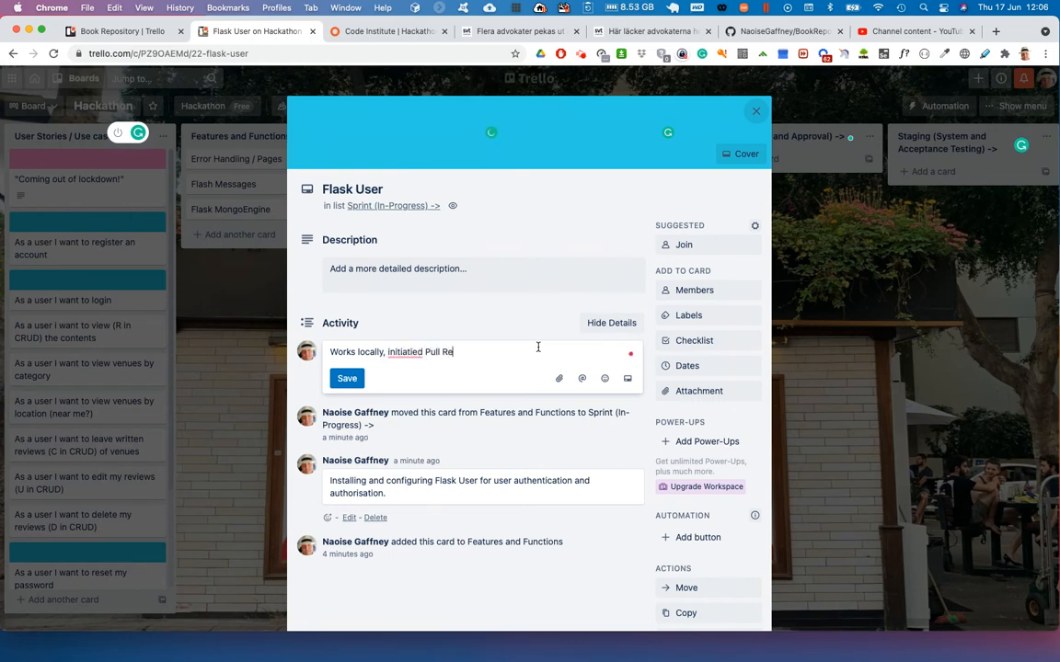
type("quest.")
- Correct the draft comment to "Works locally initiated Pull Request." and close the Flask User card without posting it
right_click(393, 355)
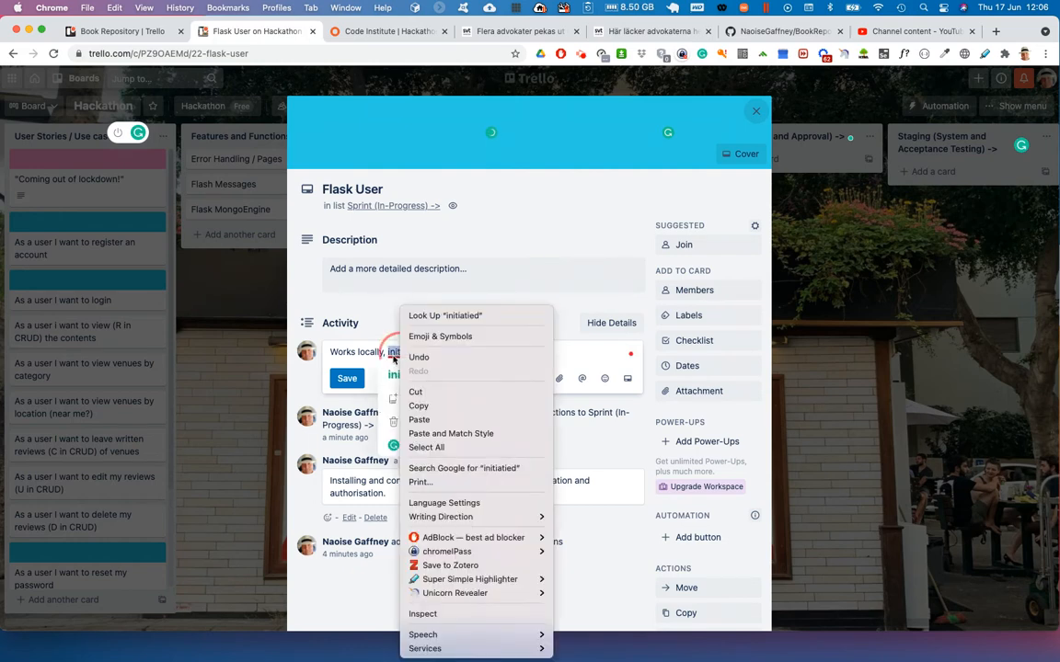
key("Escape")
left_click(396, 373)
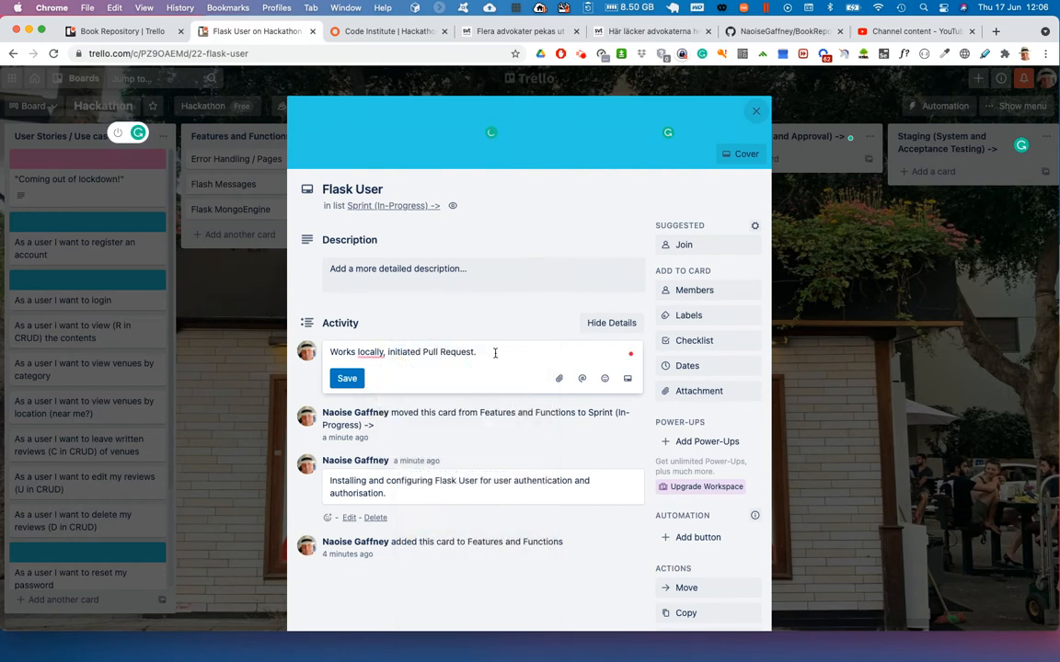
mouse_move(372, 353)
left_click(375, 385)
left_click(485, 351)
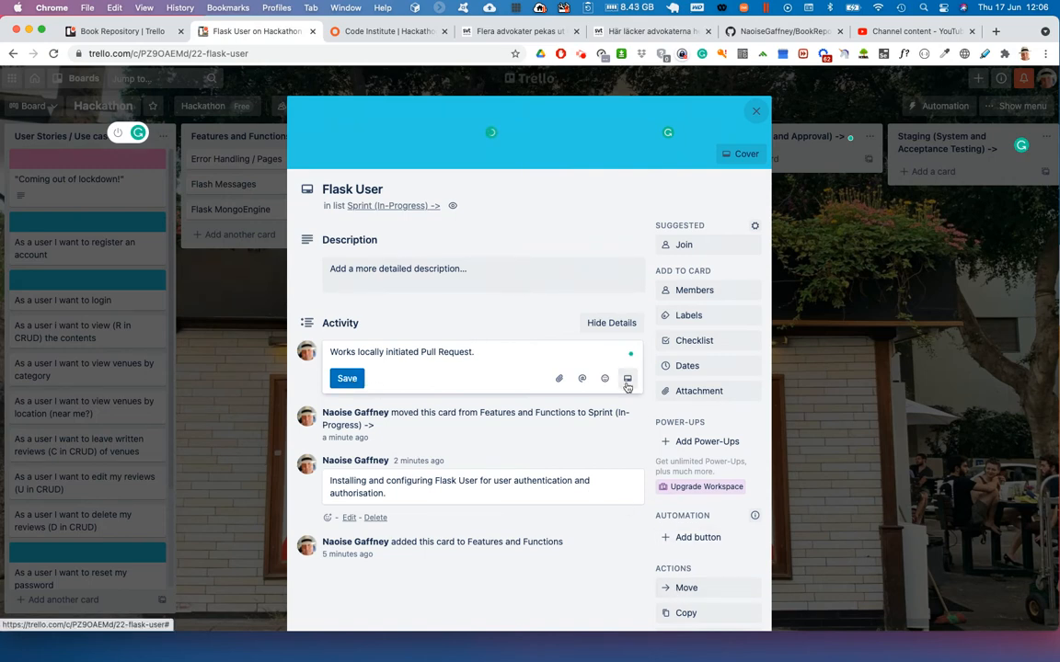
left_click(755, 112)
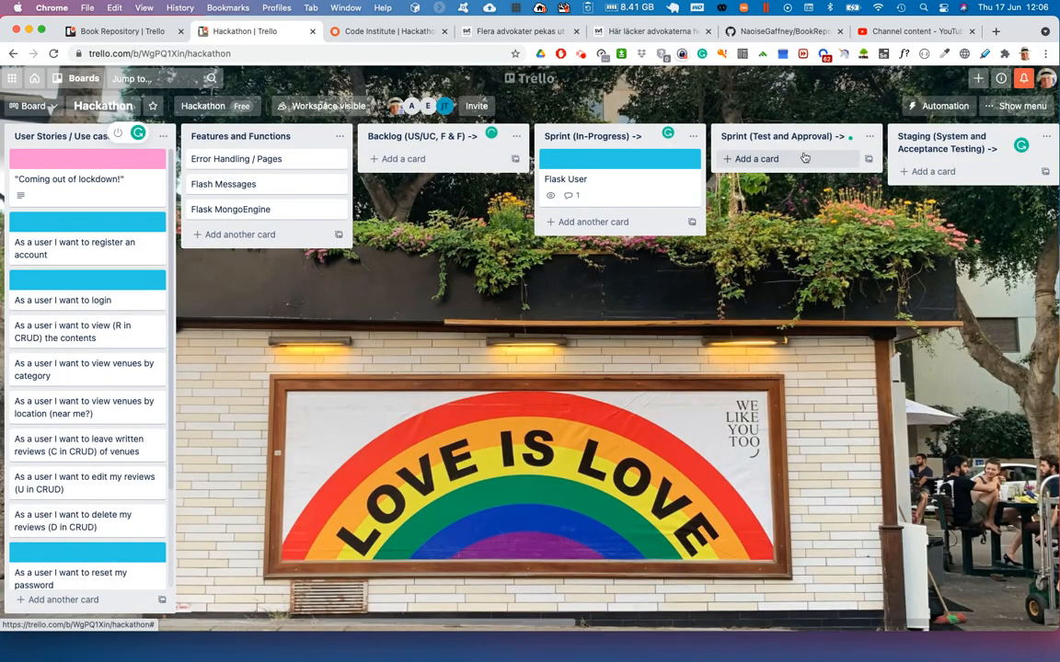
- Move the Flask User card from Sprint (In-Progress) back to position 4 in Features and Functions and close the card
scroll(805, 158, "right", 5)
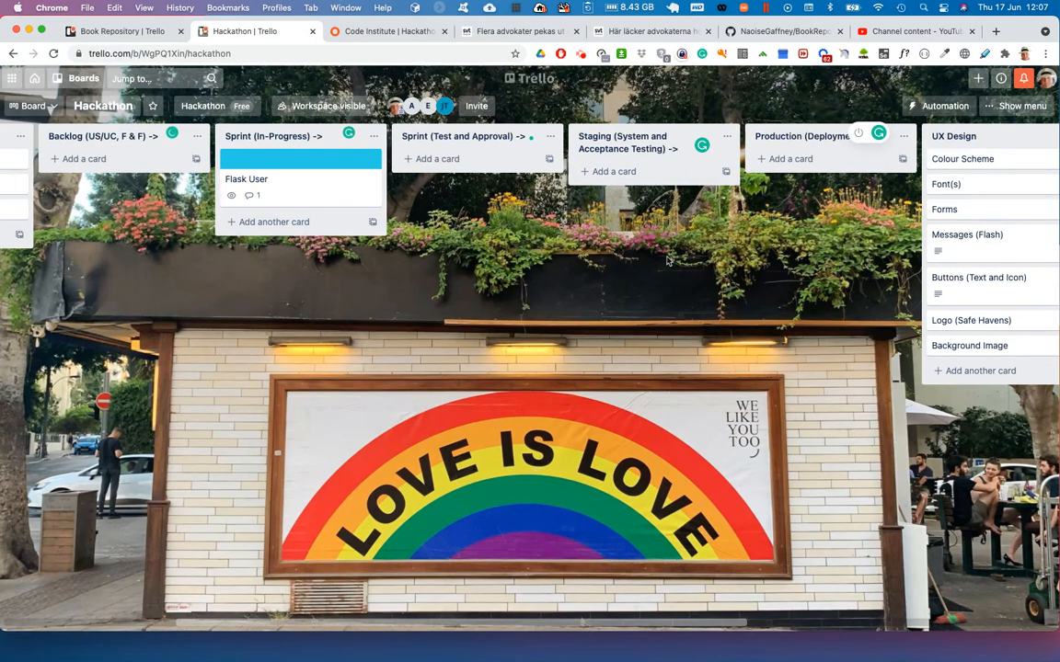
scroll(441, 276, "left", 5)
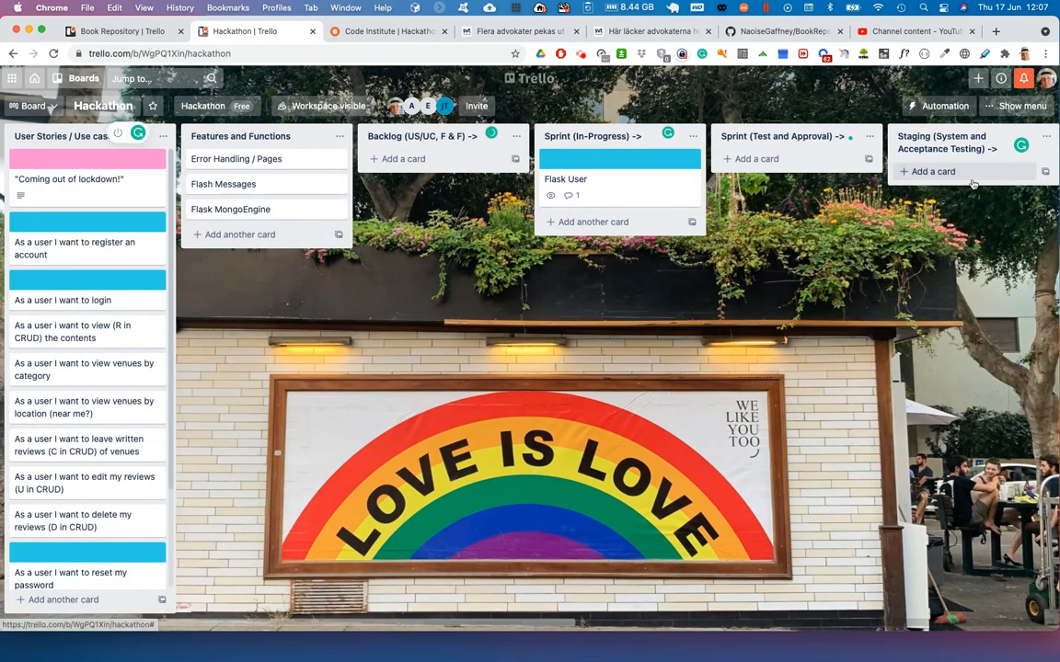
left_click(618, 167)
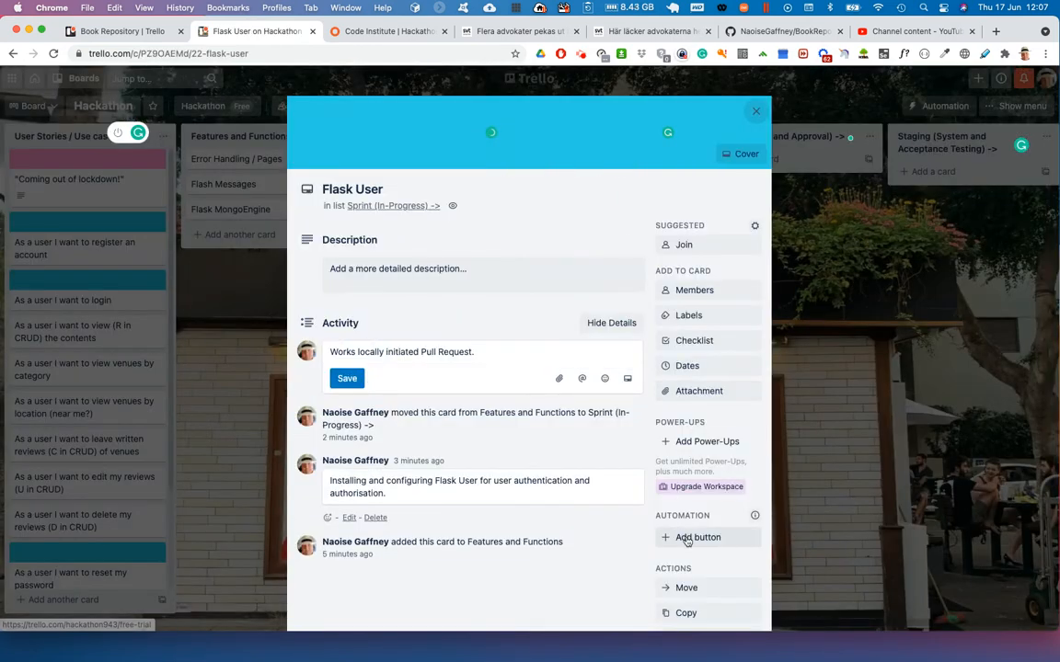
left_click(686, 588)
left_click(710, 524)
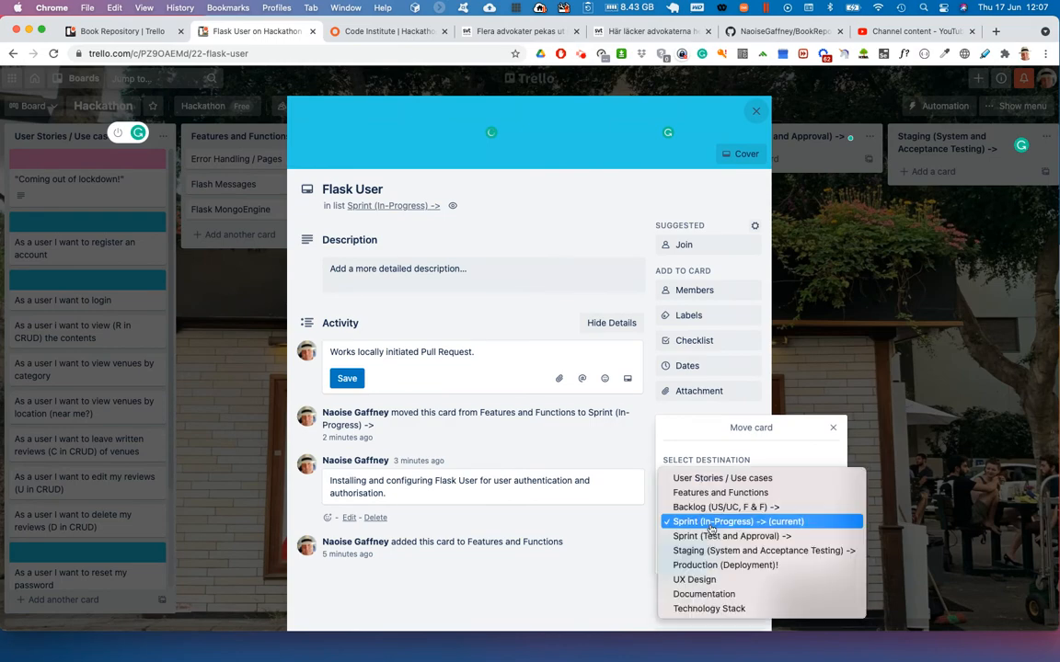
left_click(718, 493)
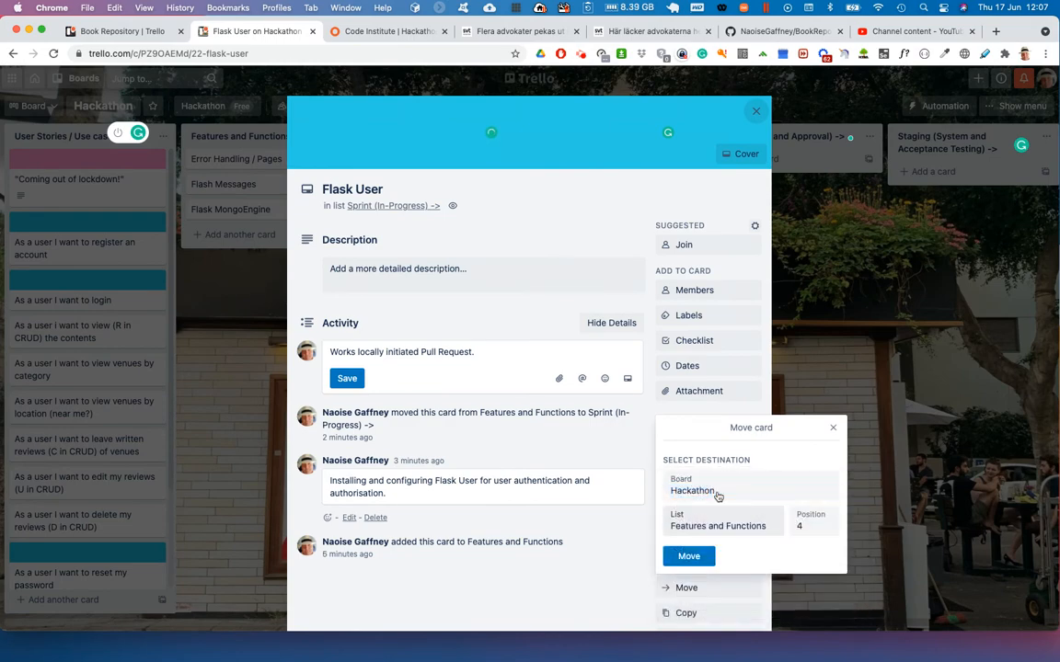
left_click(689, 556)
left_click(871, 393)
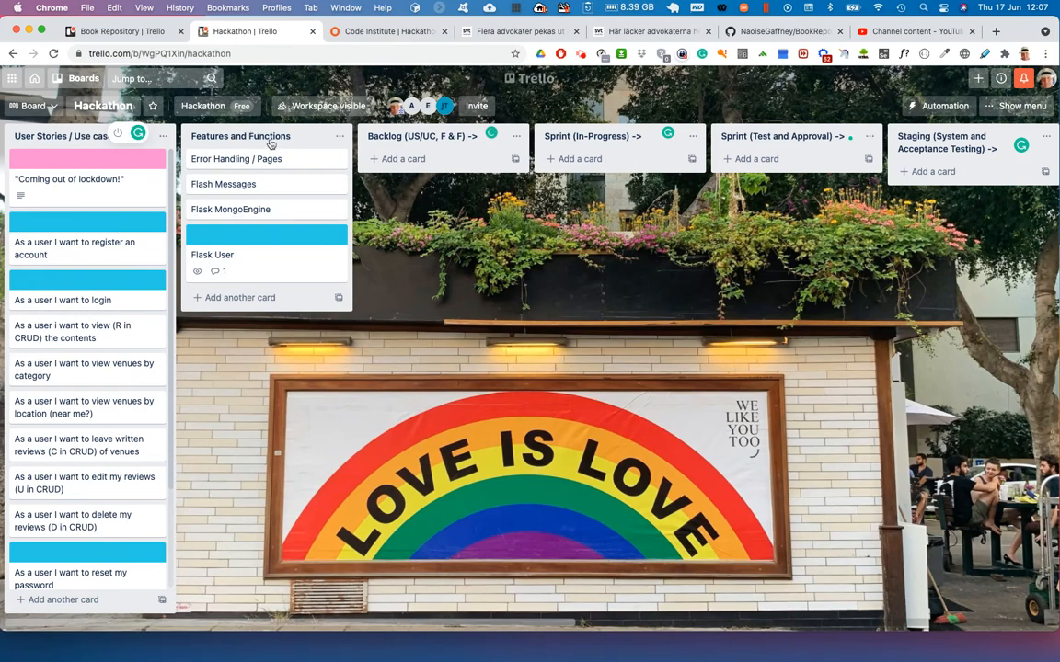
left_click(416, 137)
left_click(514, 137)
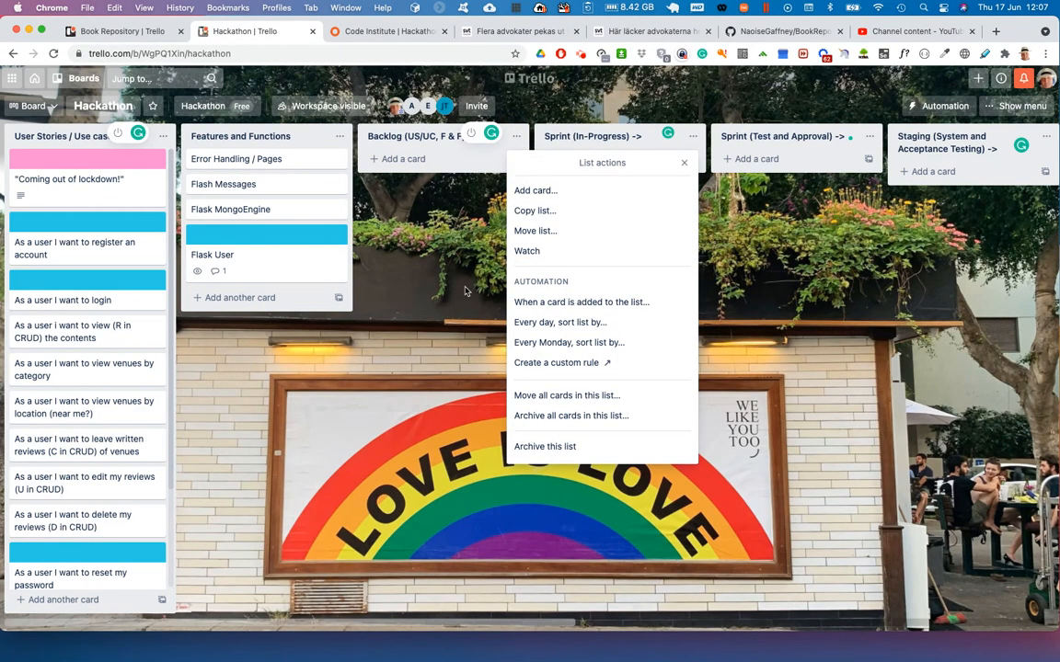
left_click(421, 249)
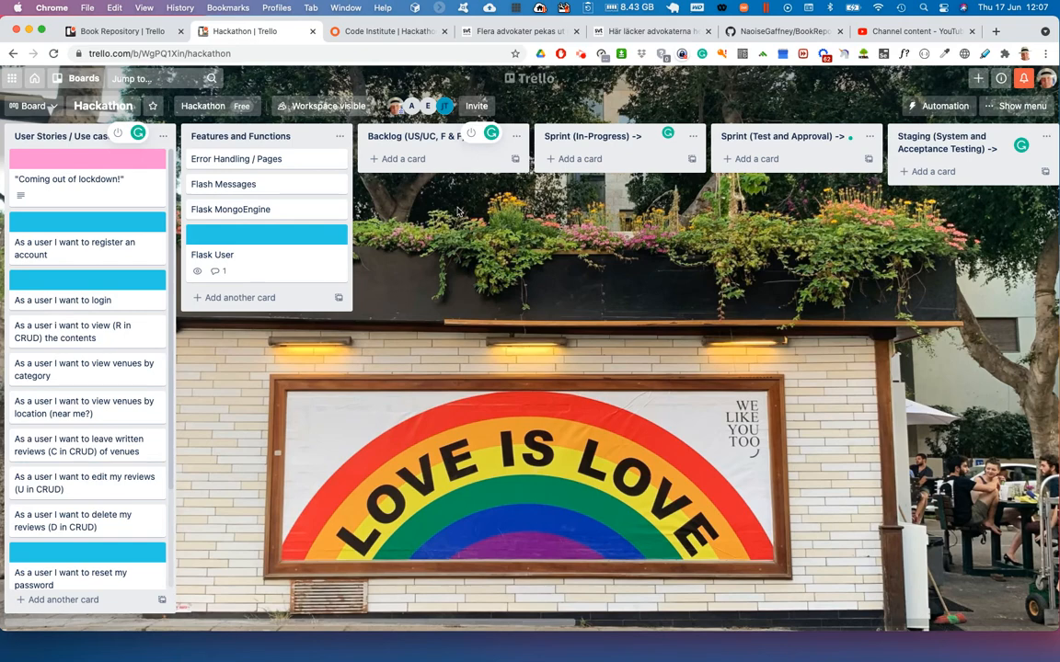
- Review the board's lists and cards from User Stories / Use cases through the sprint, staging and production stages to Technology Stack
scroll(574, 369, "right", 1)
scroll(574, 370, "left", 1)
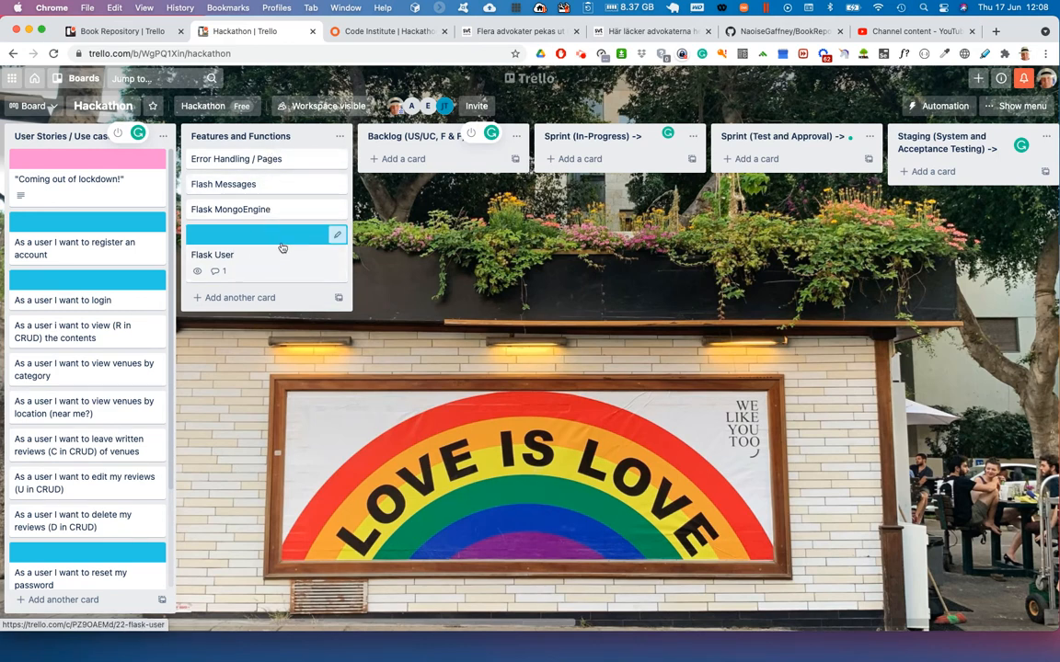
scroll(101, 395, "down", 3)
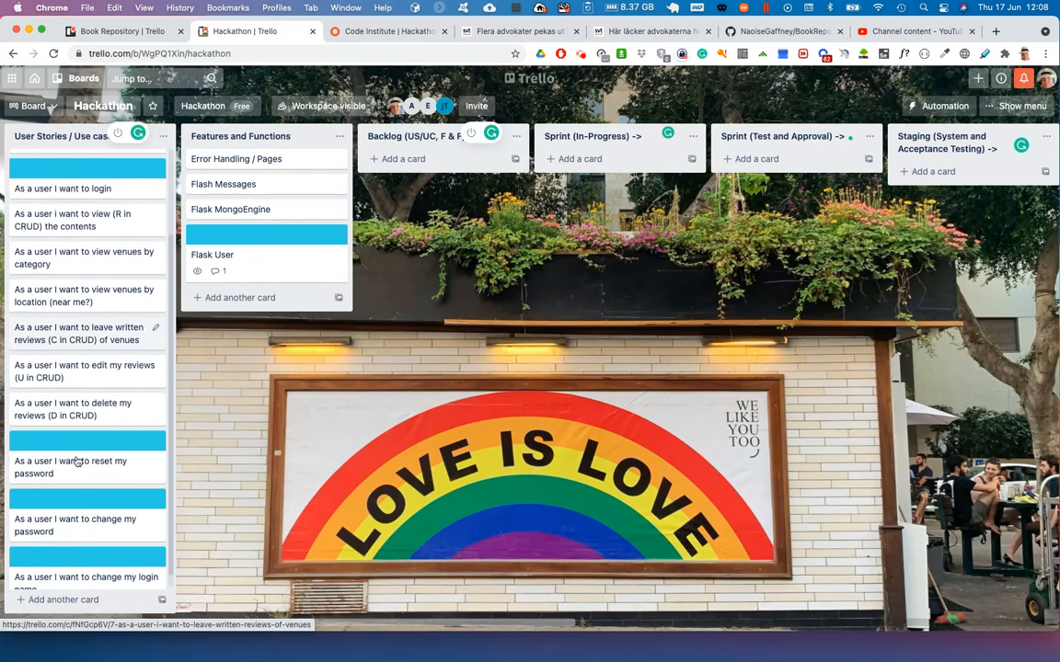
scroll(96, 464, "up", 3)
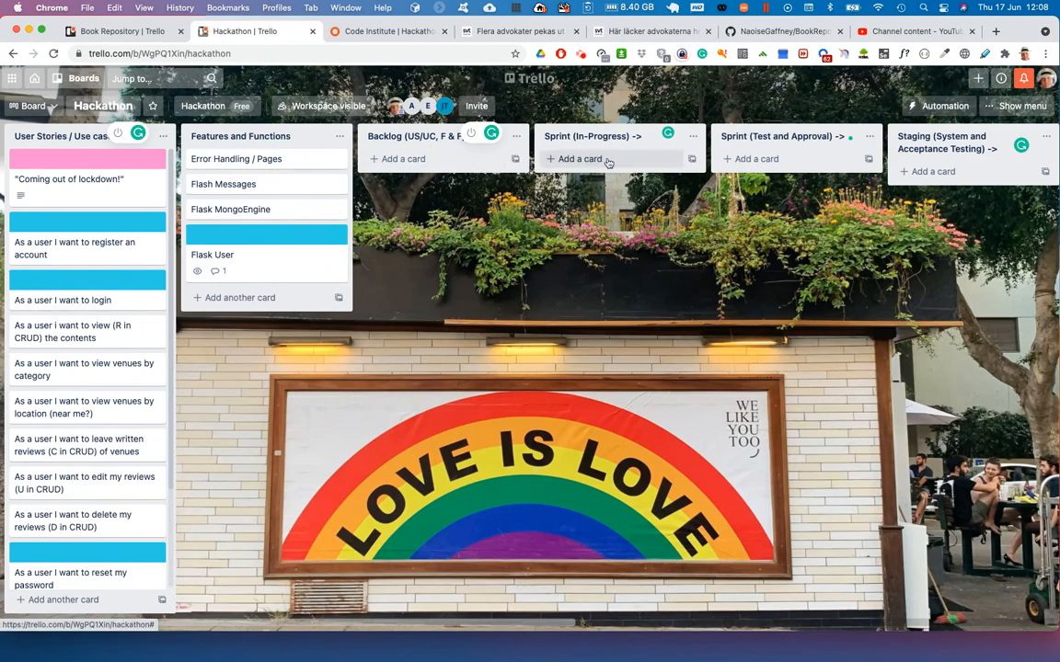
scroll(736, 161, "right", 8)
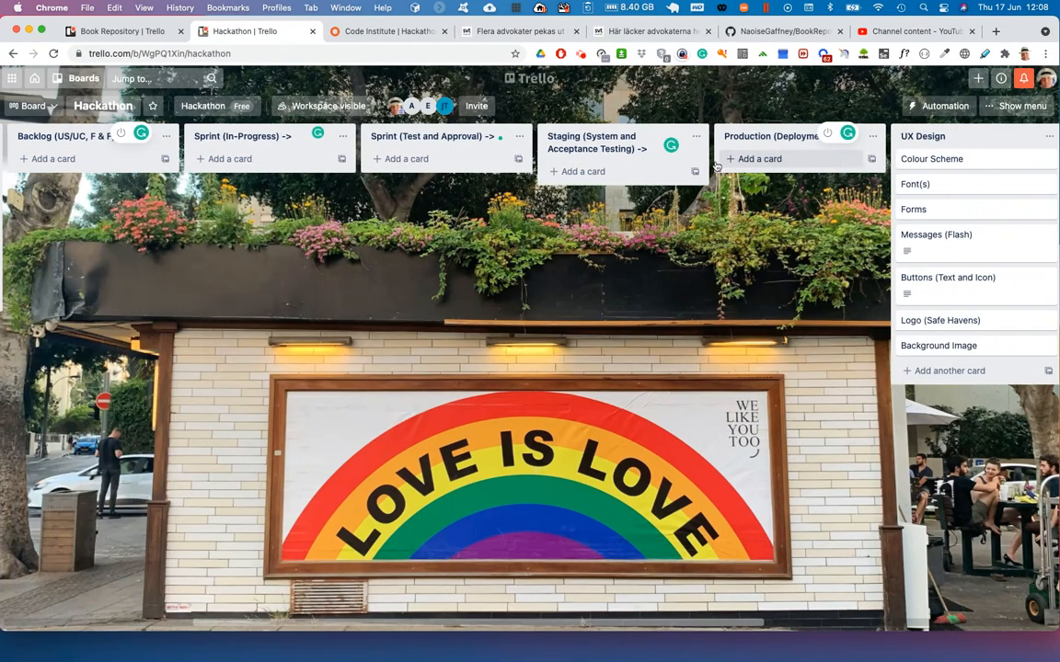
scroll(754, 164, "right", 12)
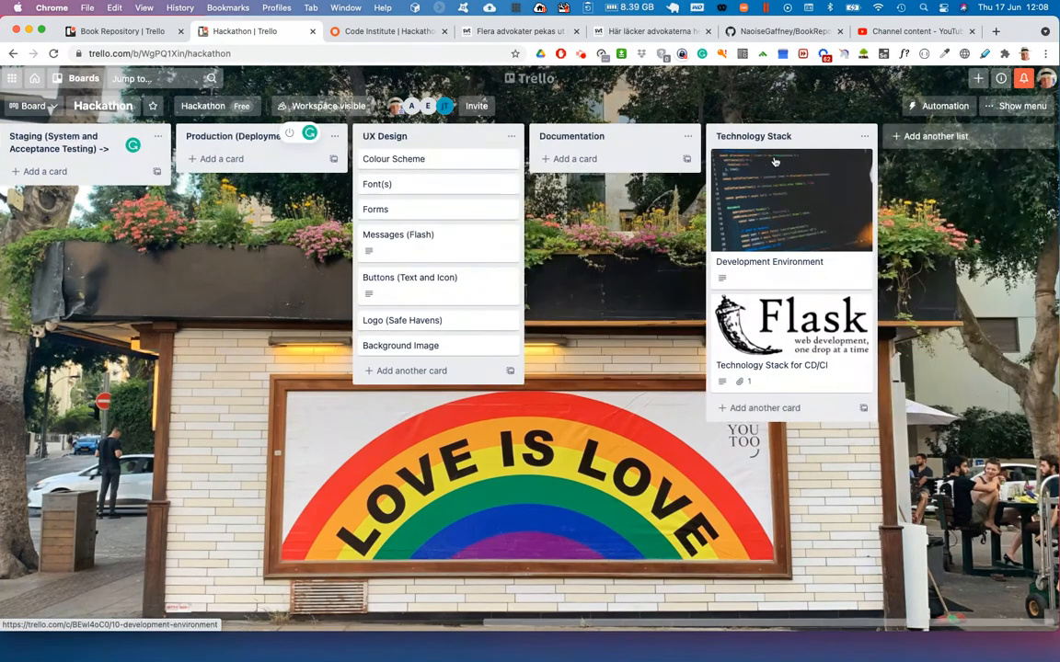
scroll(254, 320, "left", 15)
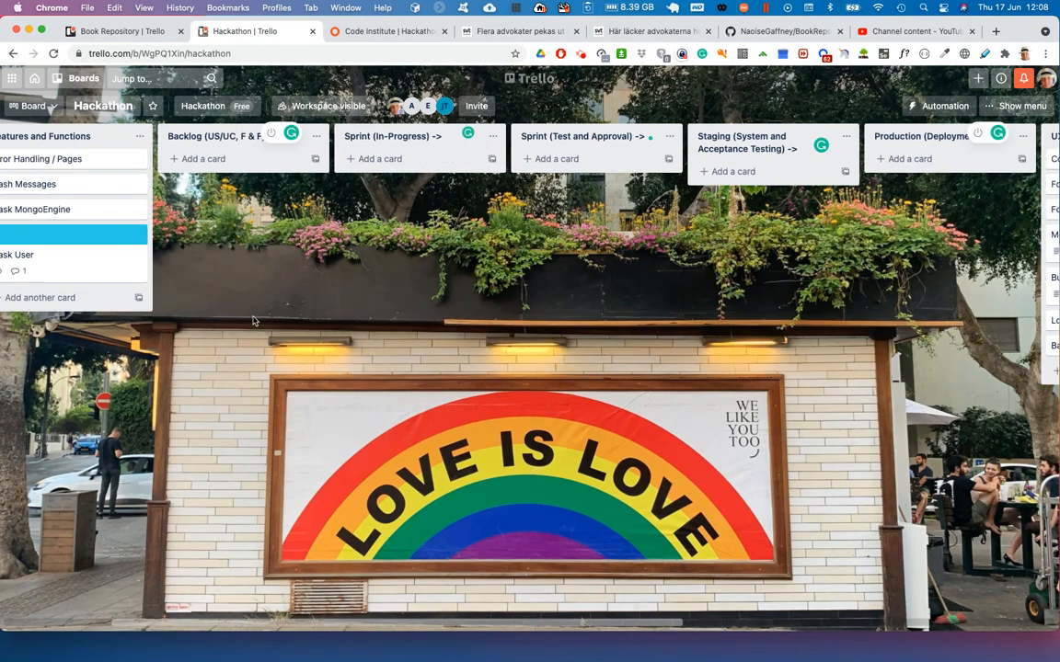
scroll(253, 321, "left", 5)
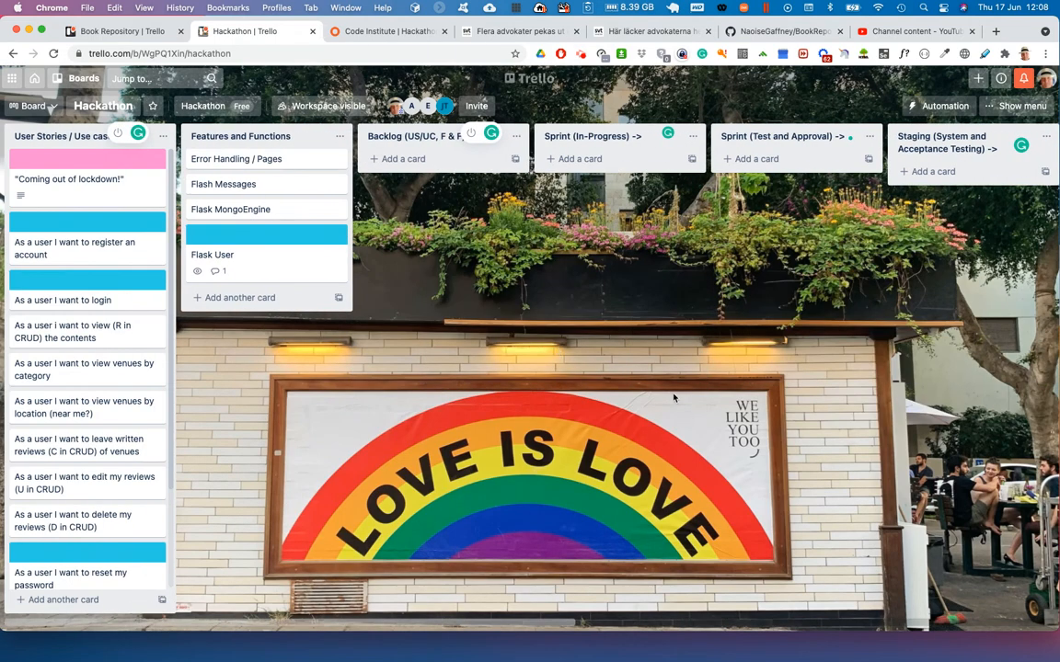